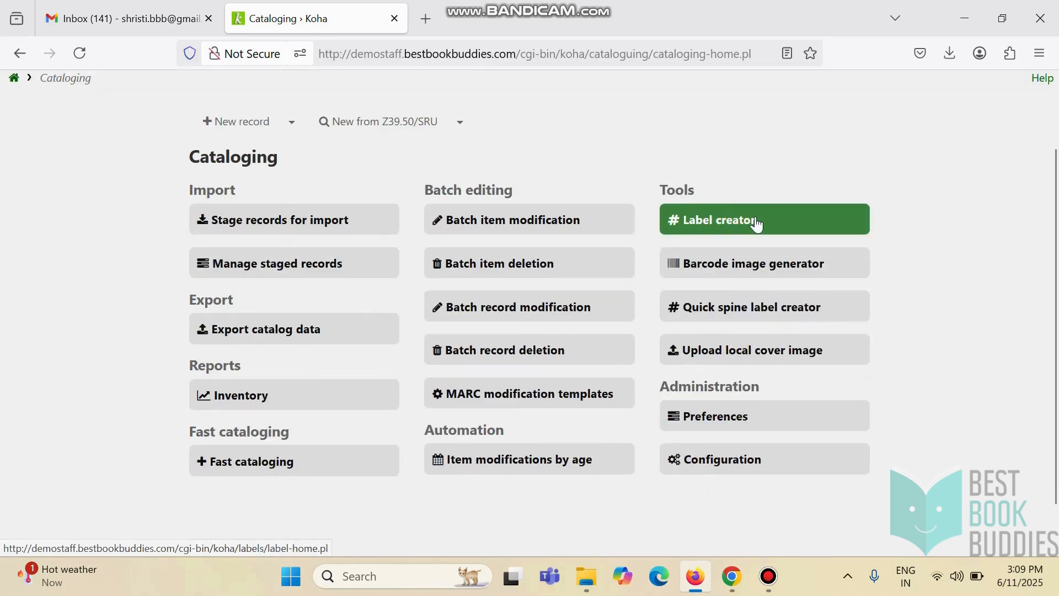
# Open the label creator and start a new label layout.
pyautogui.click(757, 222)
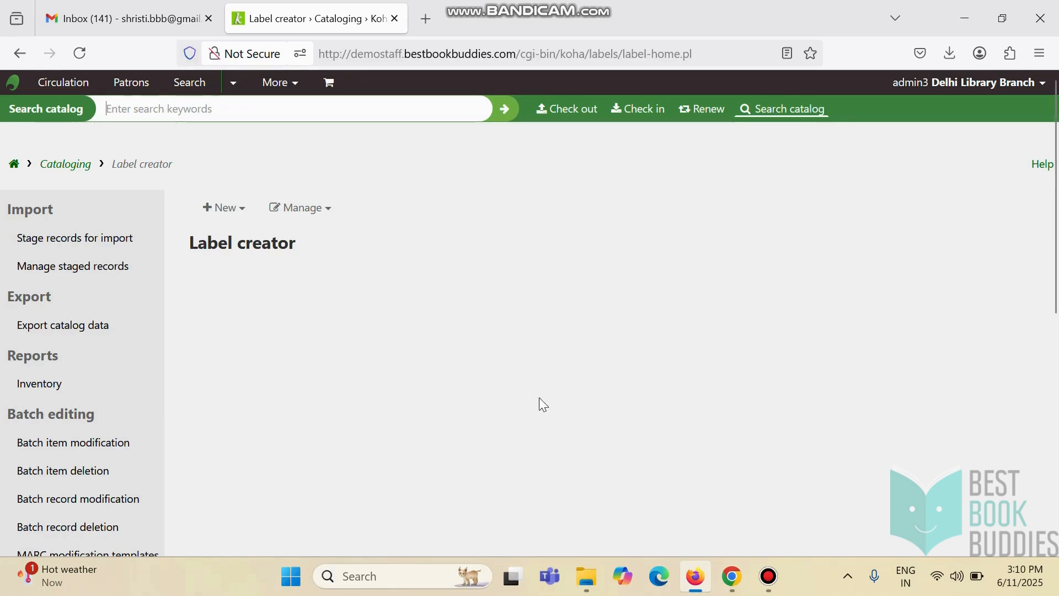
pyautogui.click(245, 218)
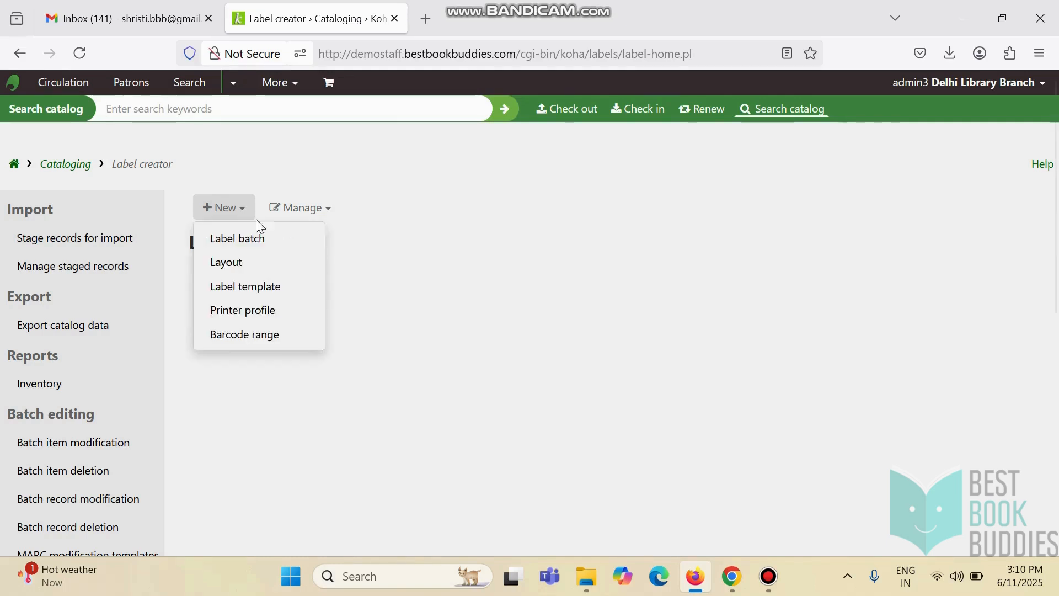
pyautogui.click(281, 271)
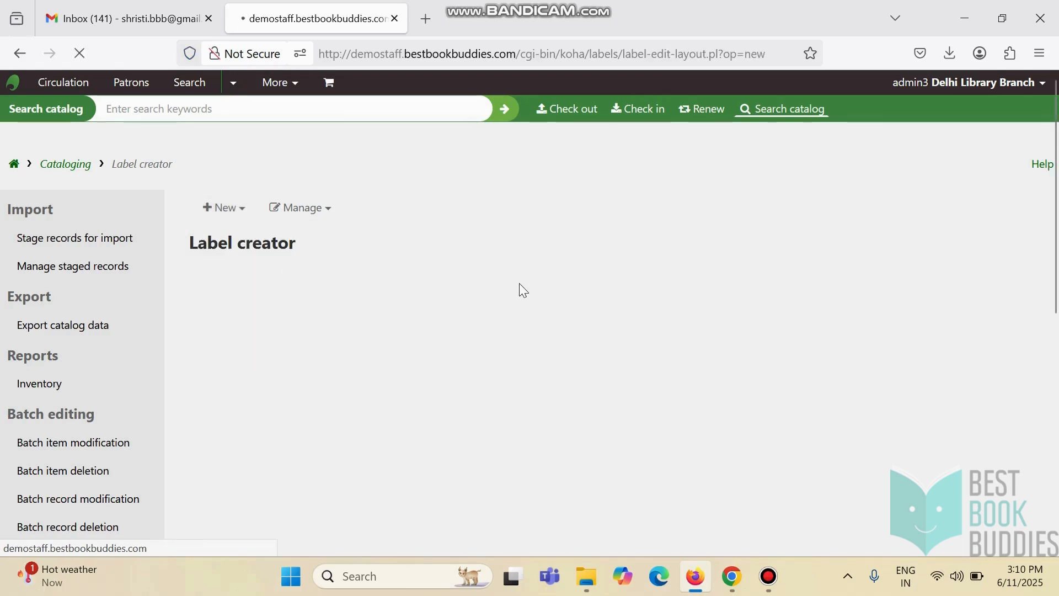
pyautogui.scroll(-2, 598, 316)
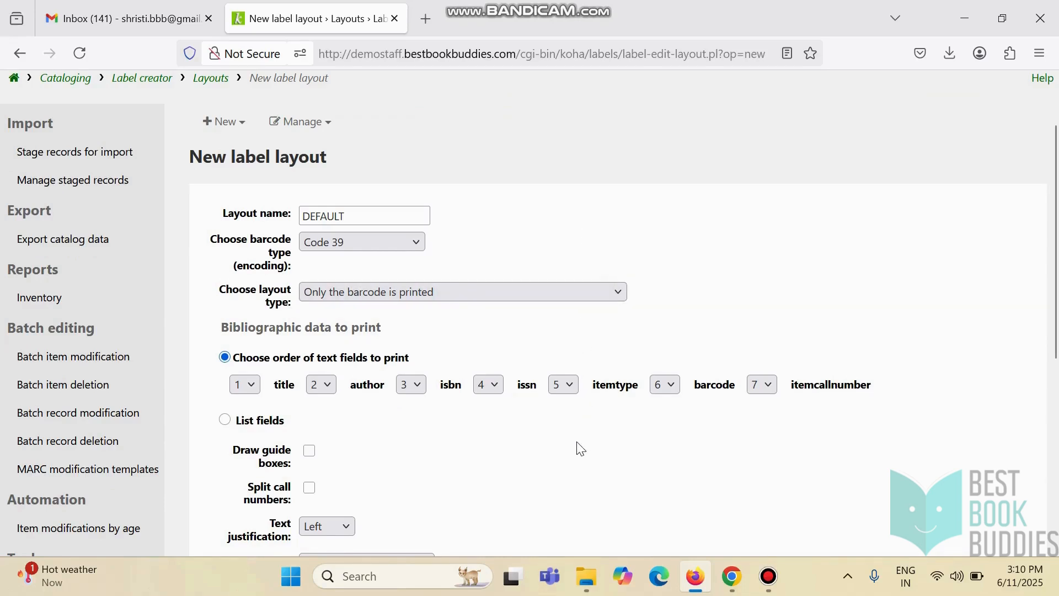
pyautogui.scroll(-2, 589, 453)
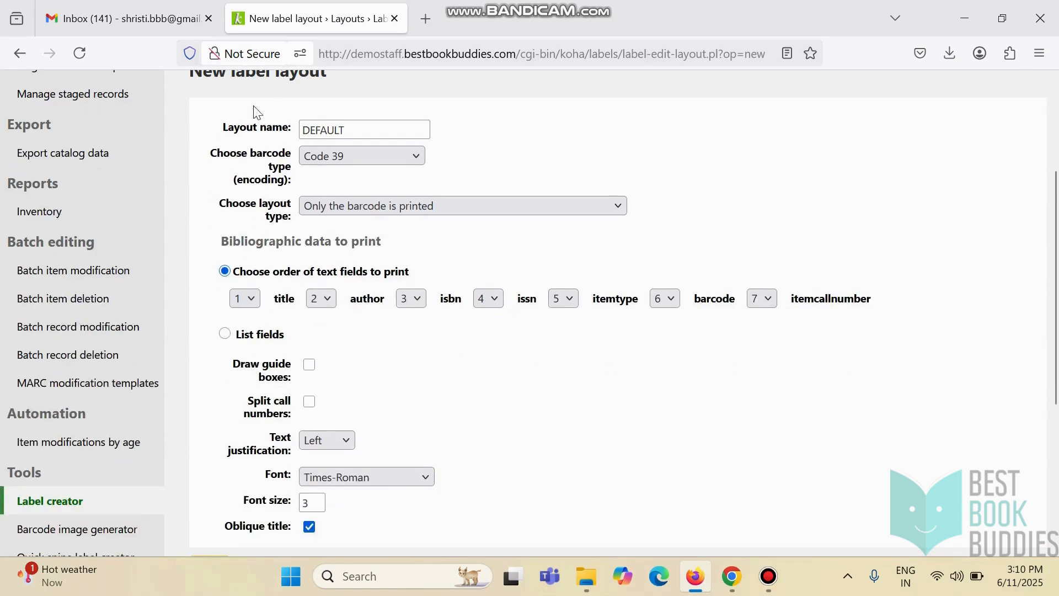
# Examine the layout name, barcode type and layout type options of the new label layout.
pyautogui.click(359, 133)
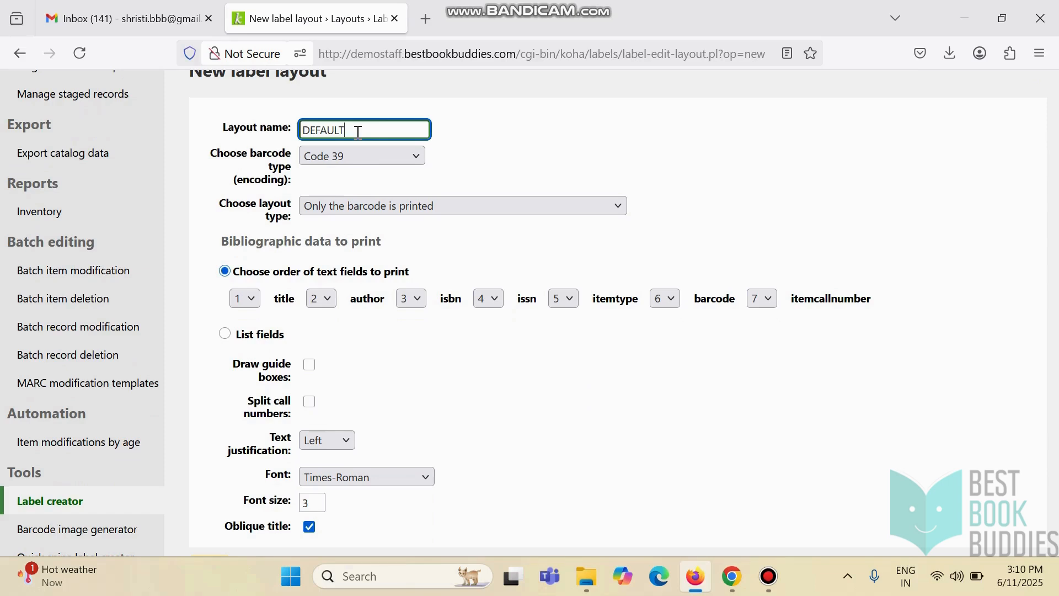
pyautogui.click(383, 162)
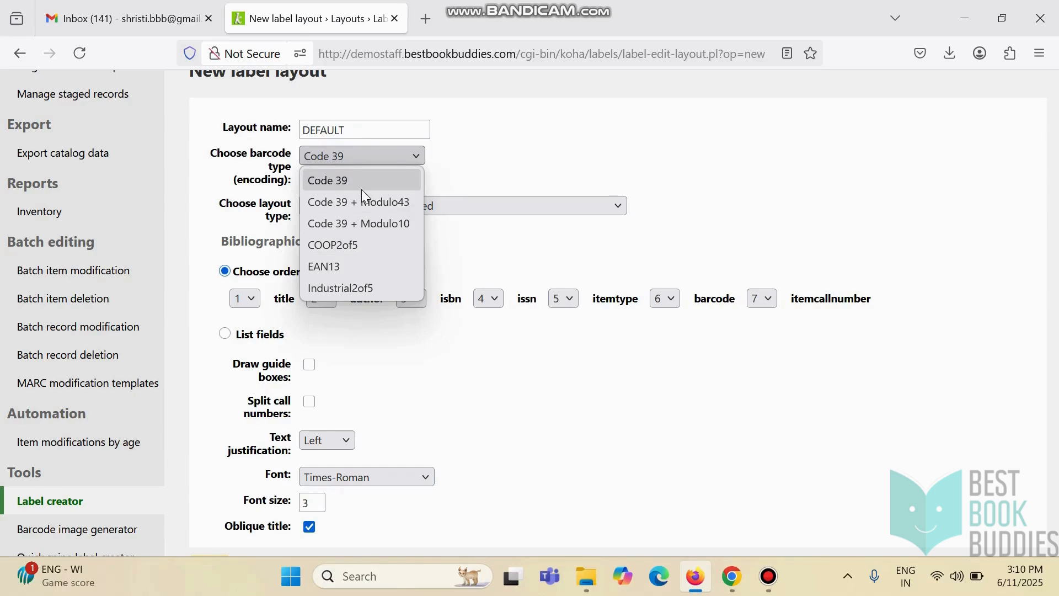
pyautogui.click(533, 175)
pyautogui.scroll(-2, 477, 149)
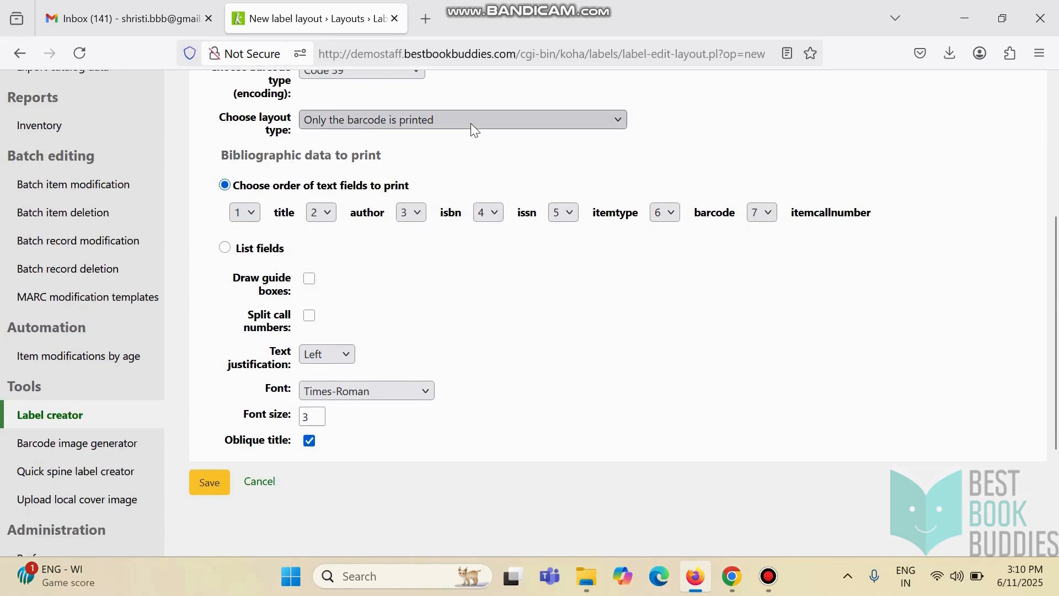
pyautogui.click(474, 130)
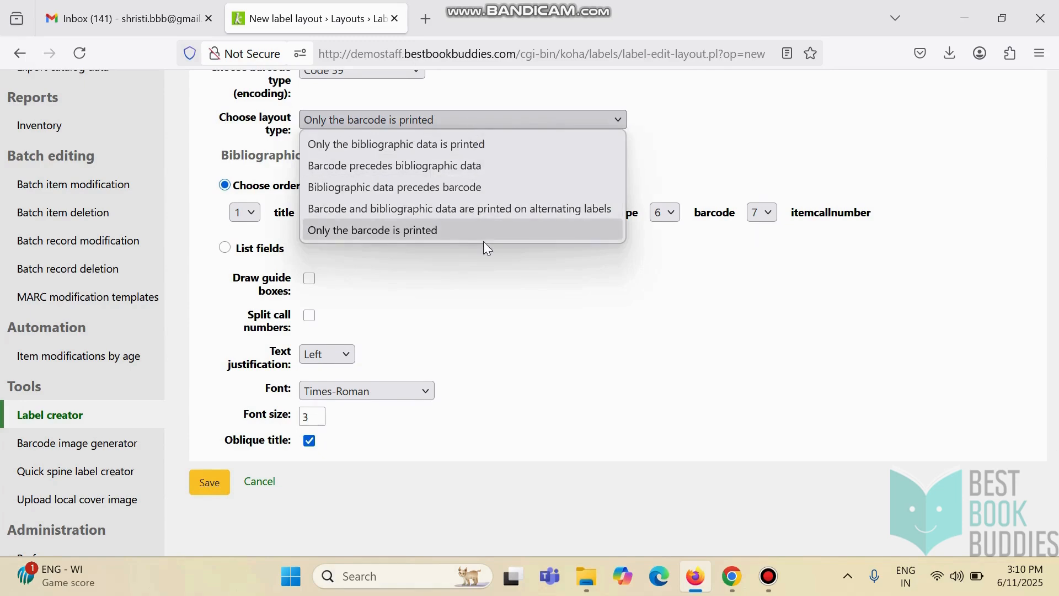
pyautogui.click(679, 164)
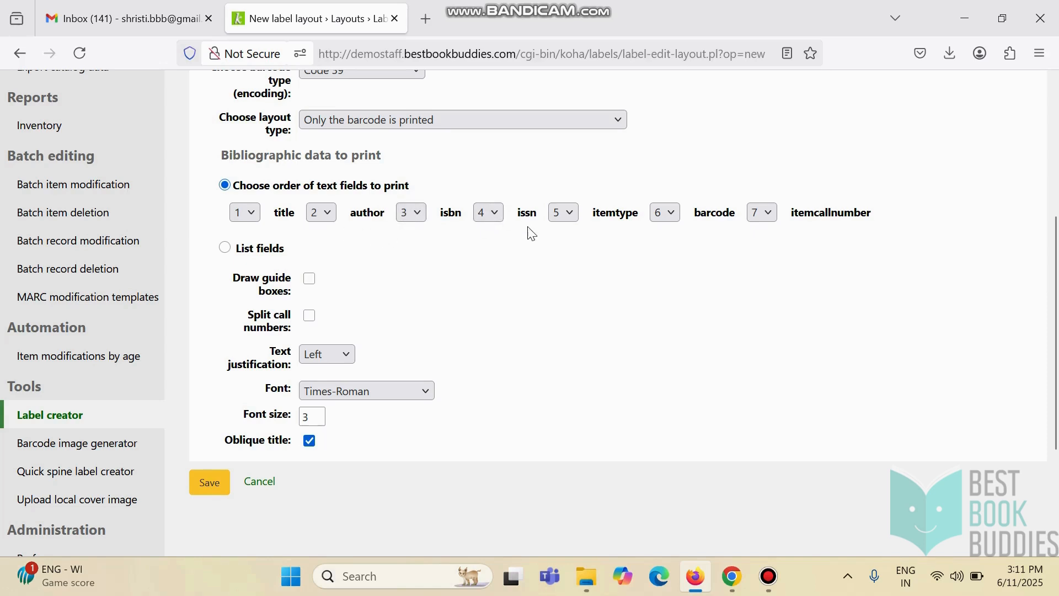
# Switch the bibliographic data to print to List fields and review the text justification, font and font size settings.
pyautogui.click(255, 256)
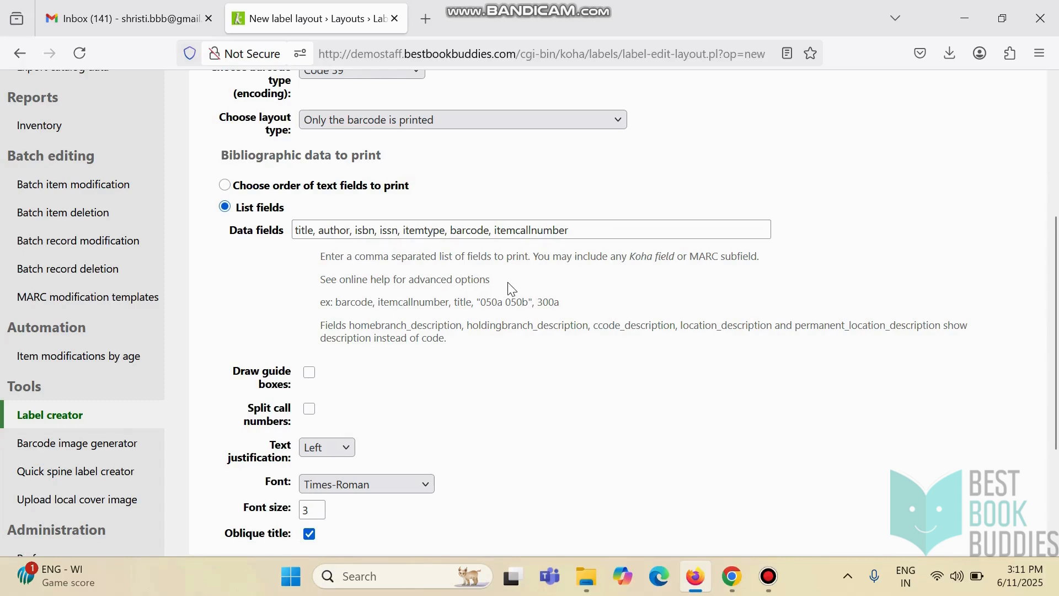
pyautogui.scroll(-2, 511, 277)
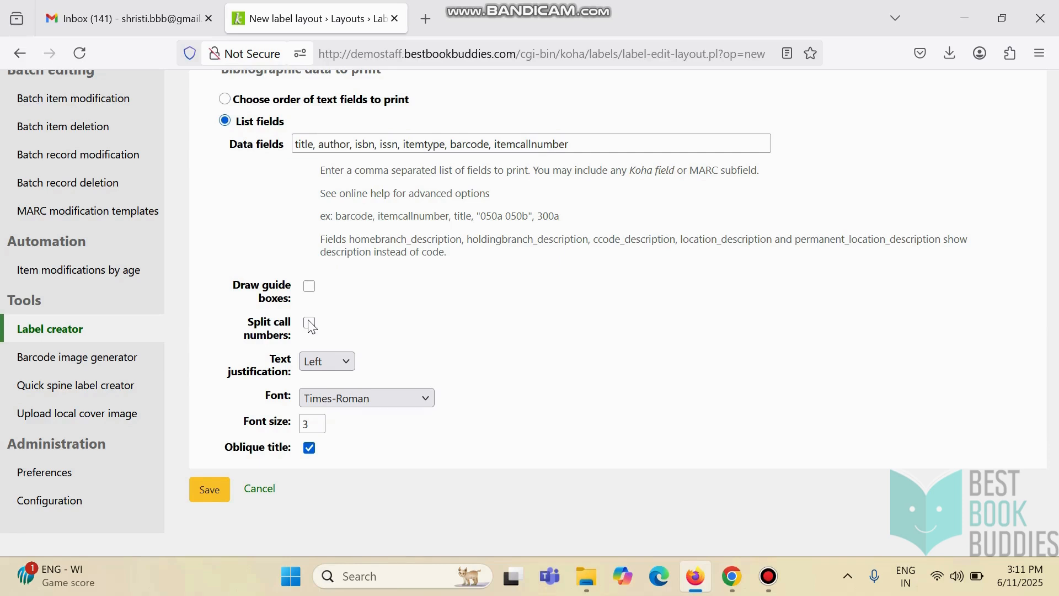
pyautogui.click(318, 367)
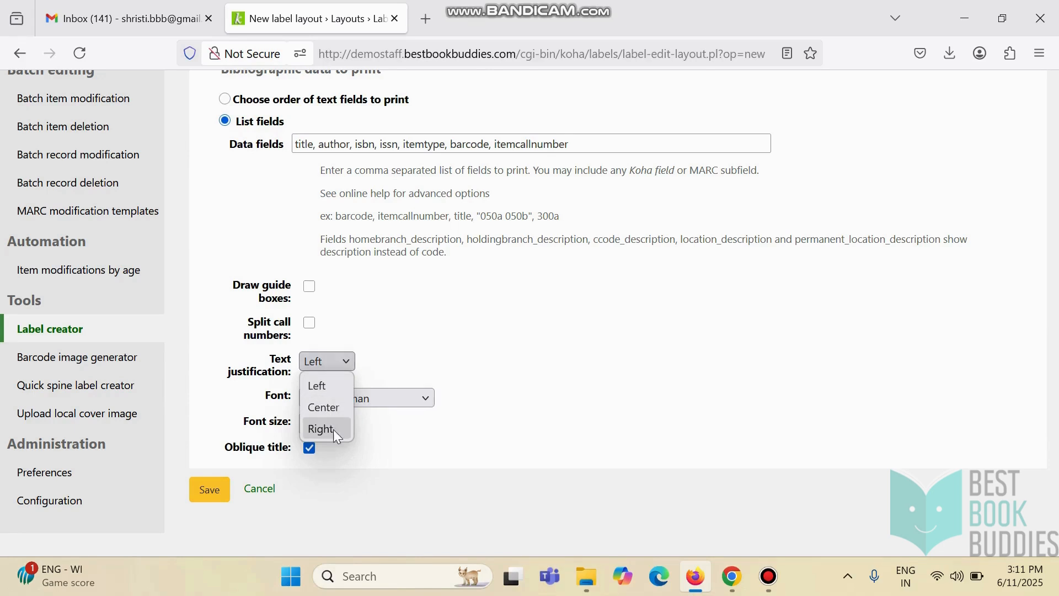
pyautogui.click(451, 368)
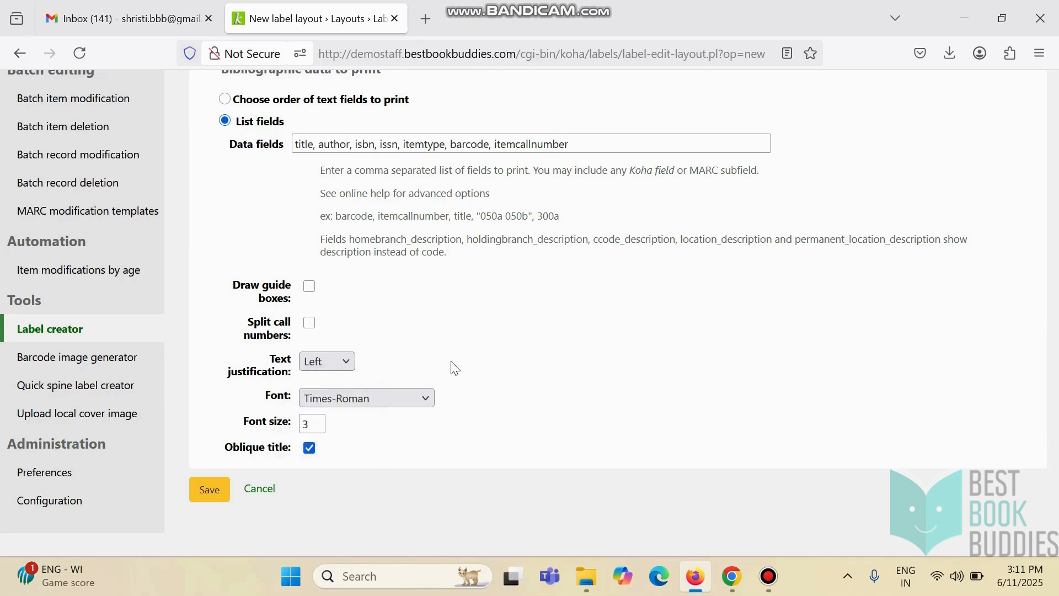
pyautogui.click(392, 406)
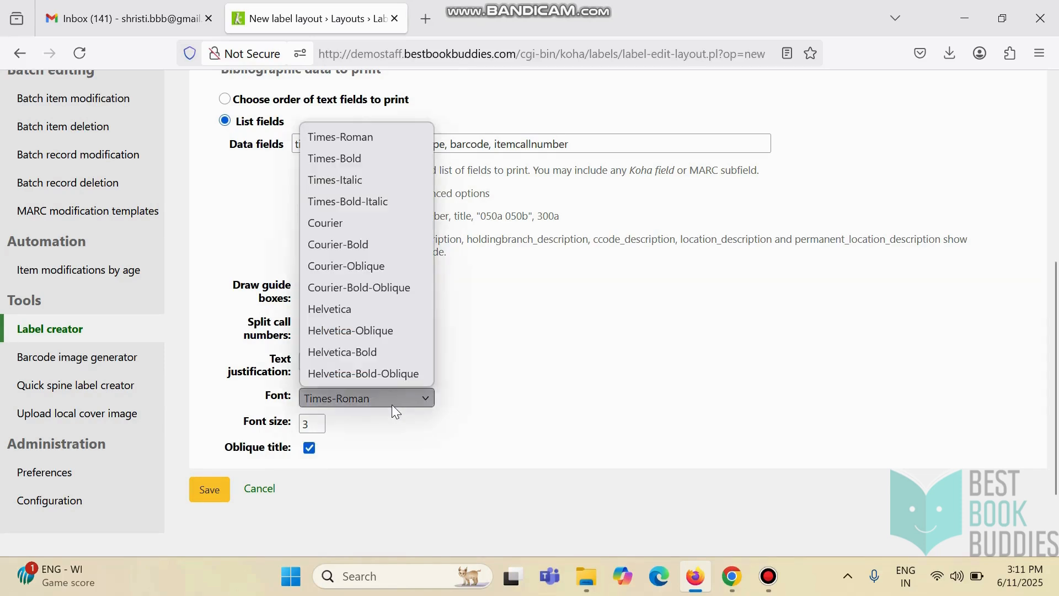
pyautogui.click(432, 401)
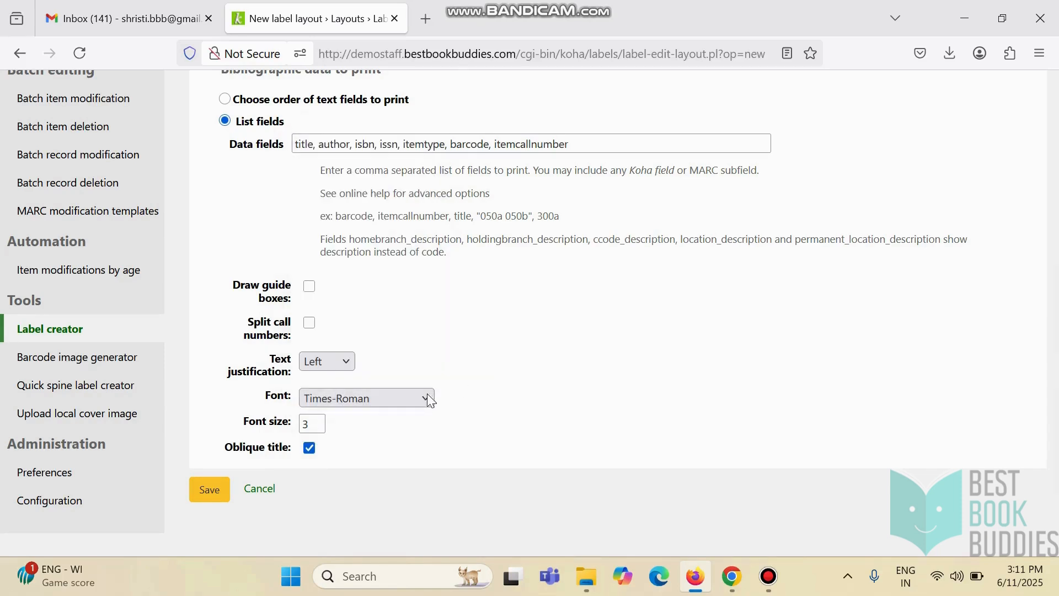
pyautogui.click(314, 426)
pyautogui.scroll(-2, 531, 379)
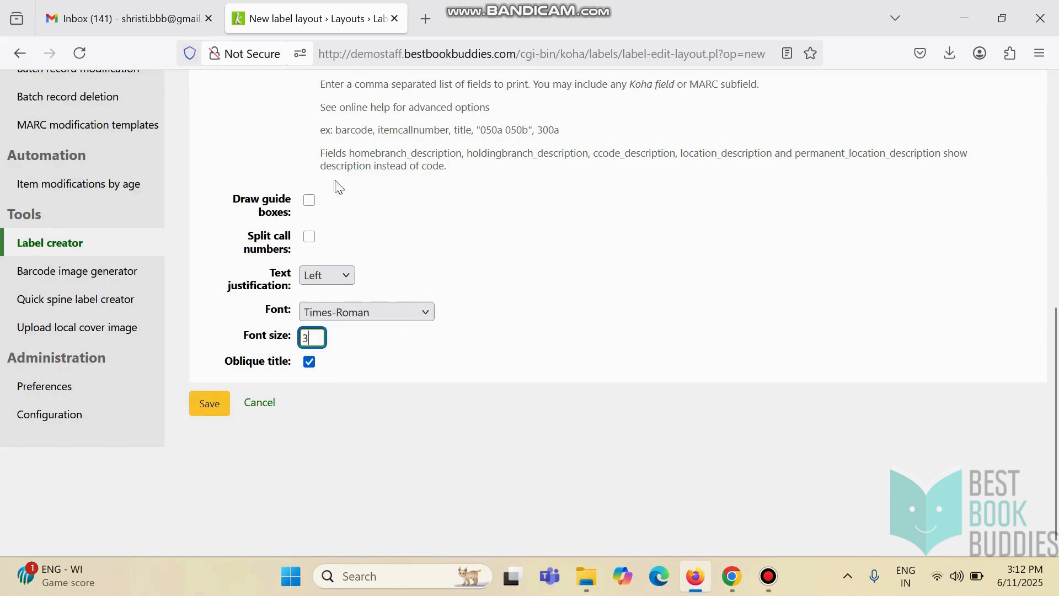
# Save the new label layout.
pyautogui.scroll(3, 436, 276)
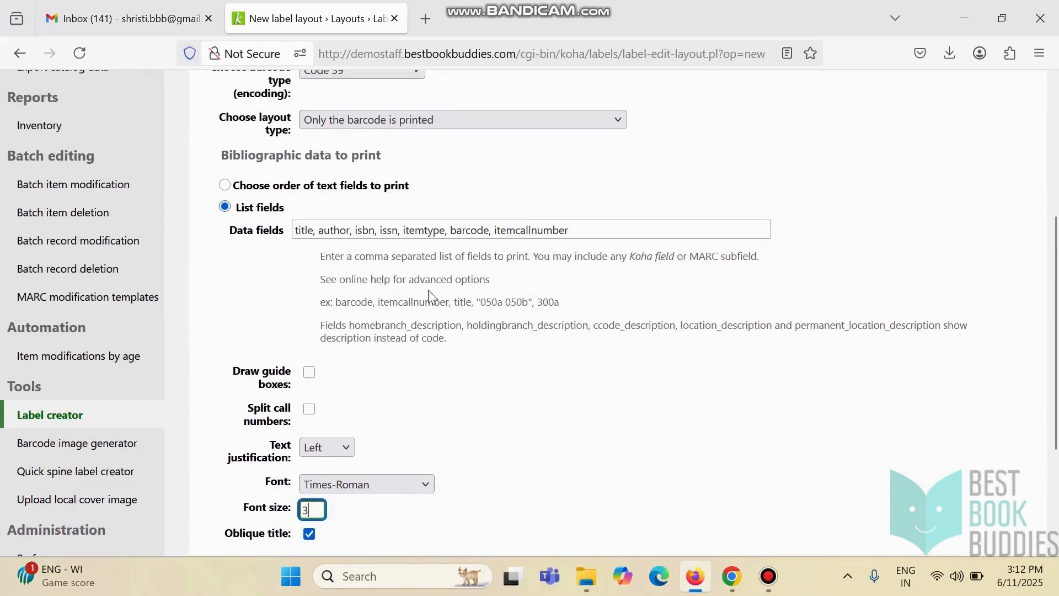
pyautogui.scroll(-2, 428, 362)
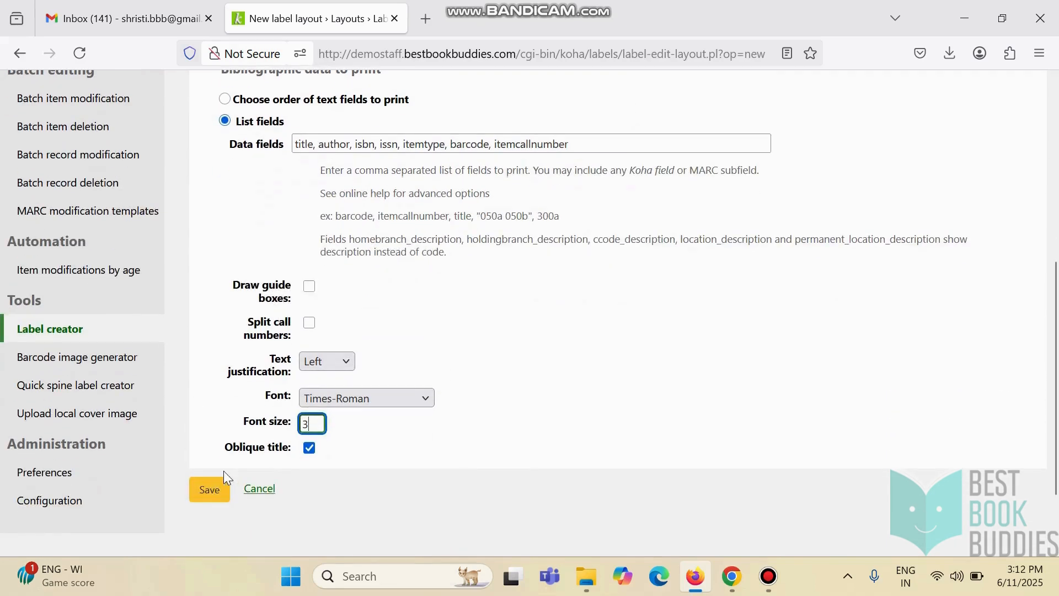
pyautogui.click(216, 479)
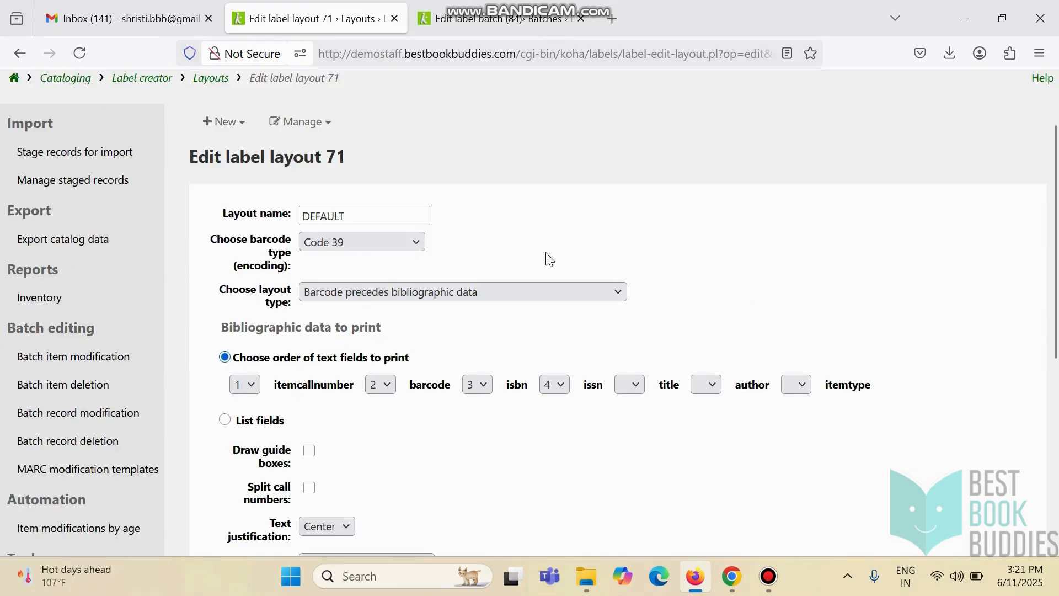
# Review the barcode, text field and font settings of the DEFAULT label layout and save it.
pyautogui.scroll(-2, 535, 246)
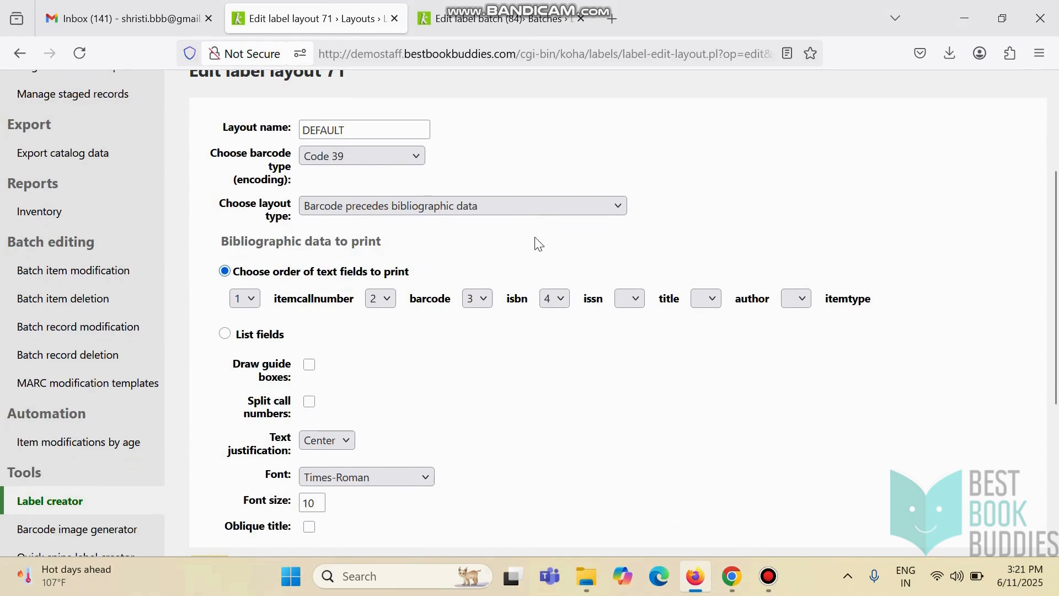
pyautogui.scroll(-3, 535, 244)
pyautogui.scroll(4, 575, 316)
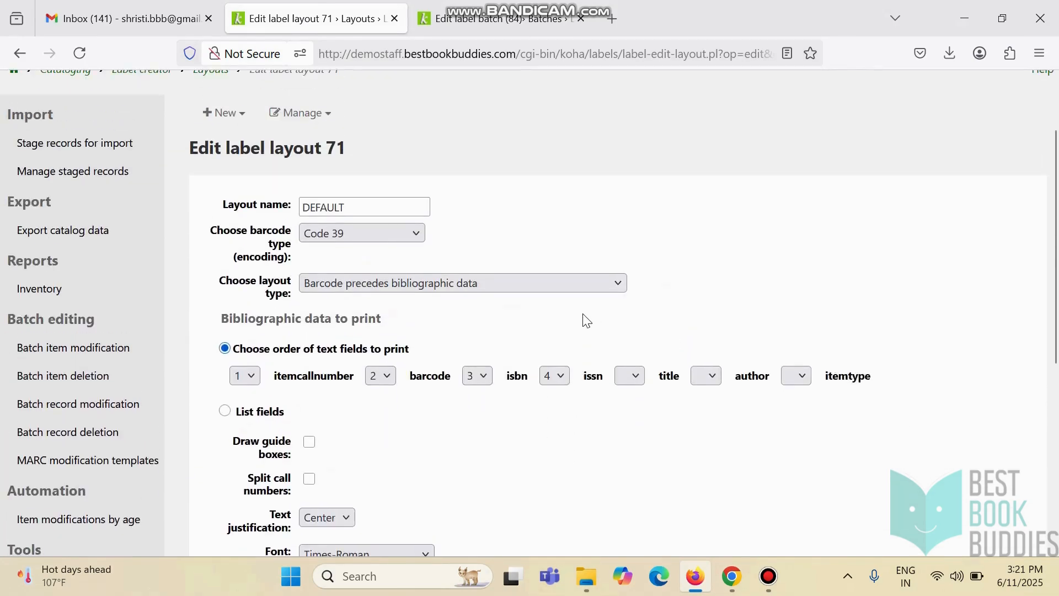
pyautogui.scroll(-2, 364, 331)
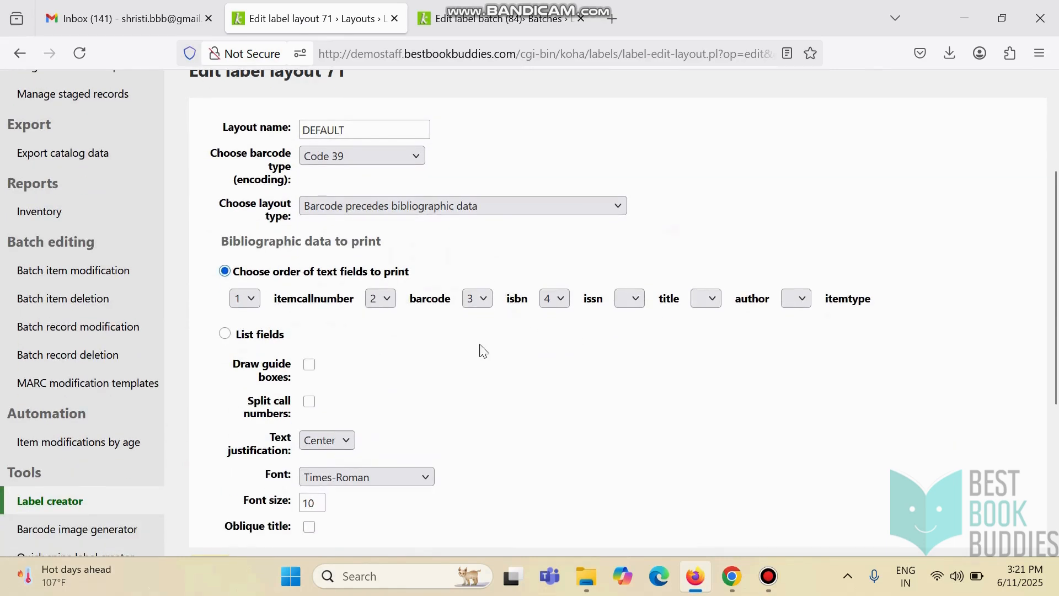
pyautogui.scroll(-4, 580, 405)
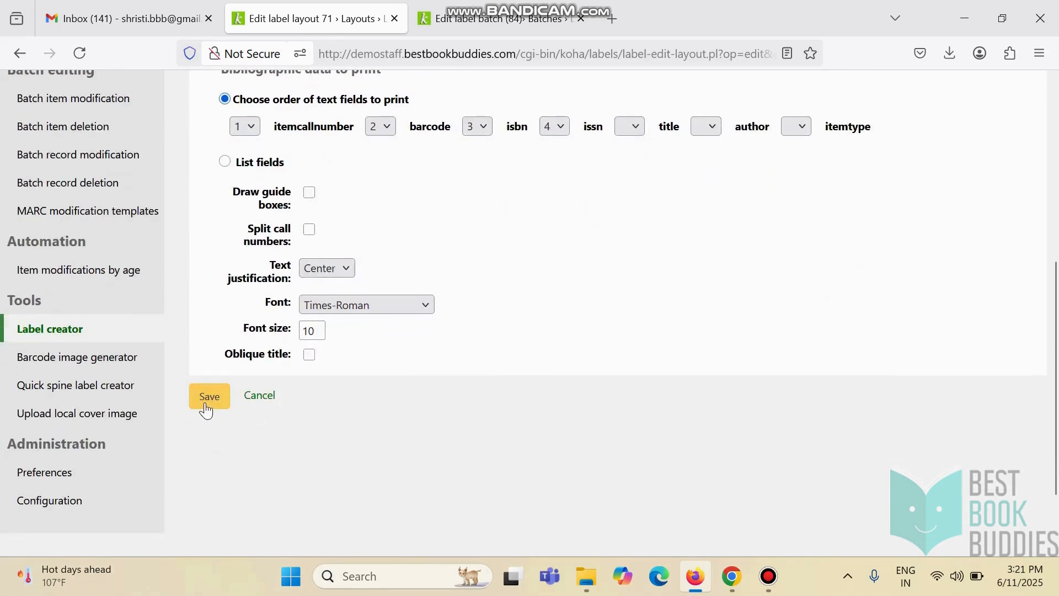
pyautogui.click(208, 408)
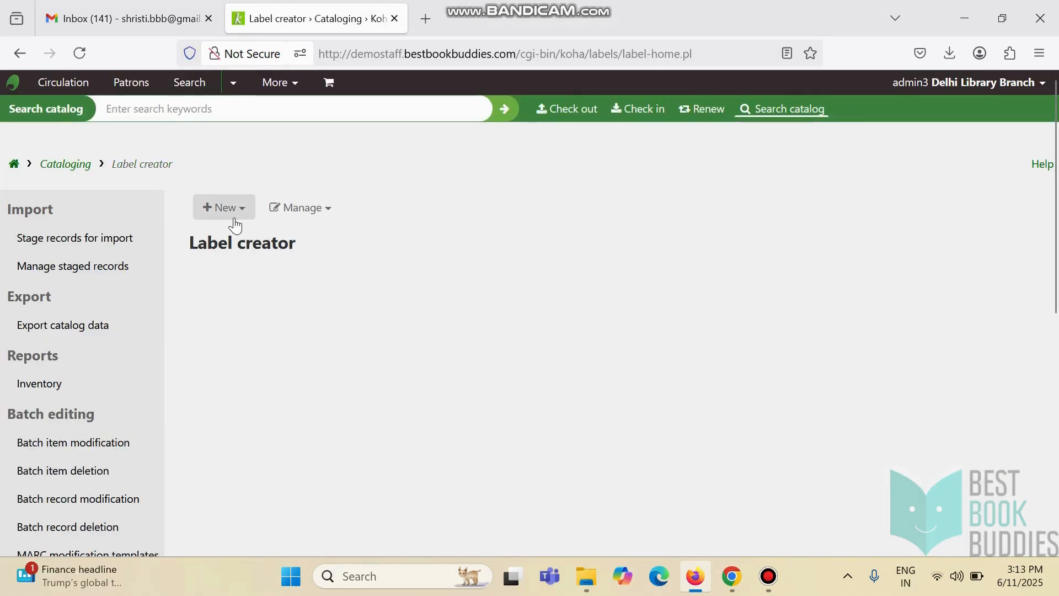
# Open the list of existing label layouts and look through their barcode types, print types and fields.
pyautogui.click(209, 216)
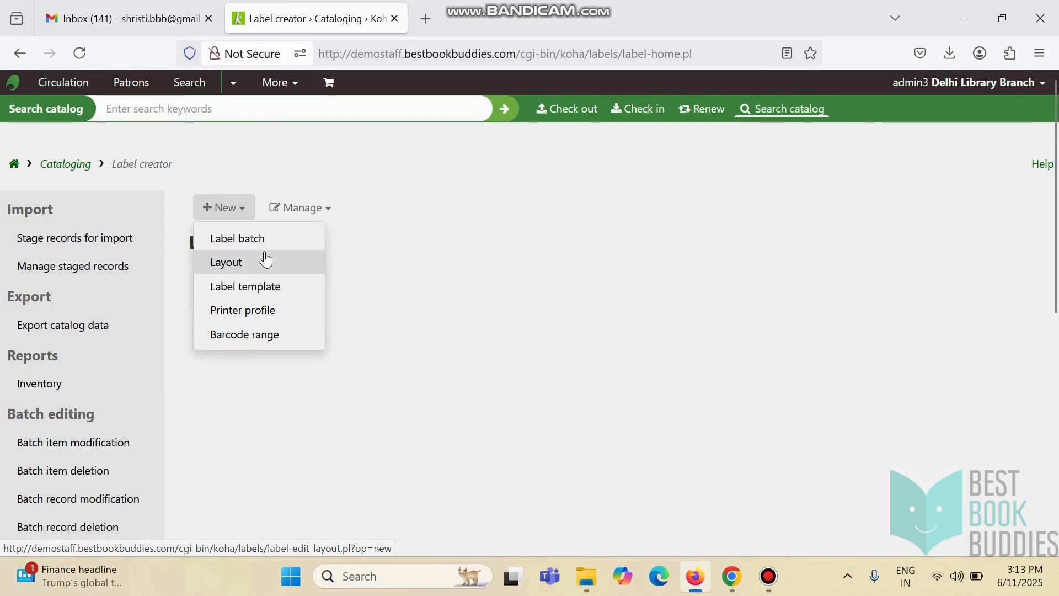
pyautogui.click(392, 264)
pyautogui.click(332, 212)
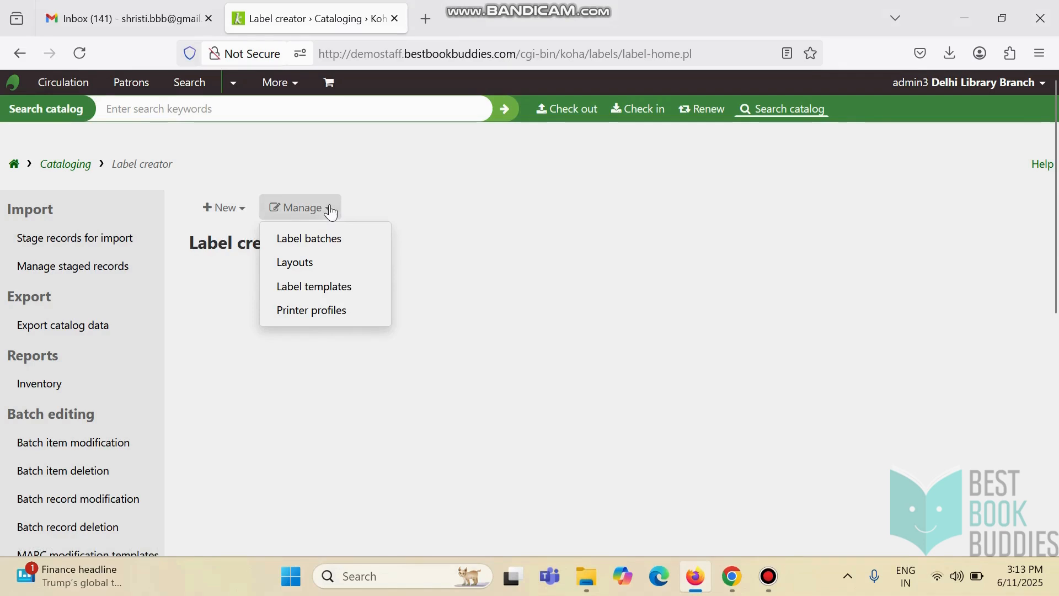
pyautogui.click(326, 271)
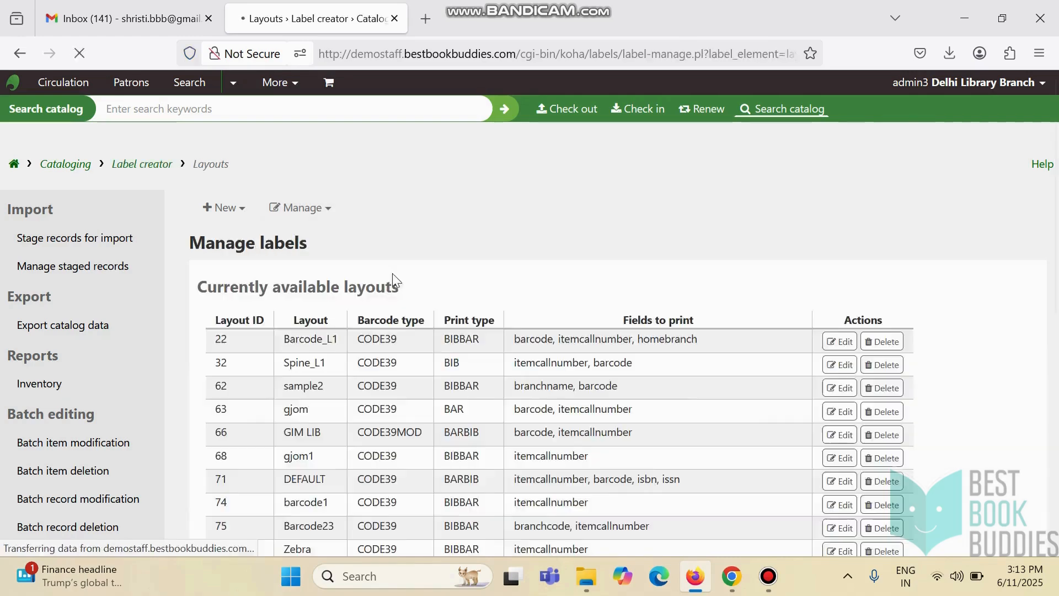
pyautogui.scroll(-3, 504, 324)
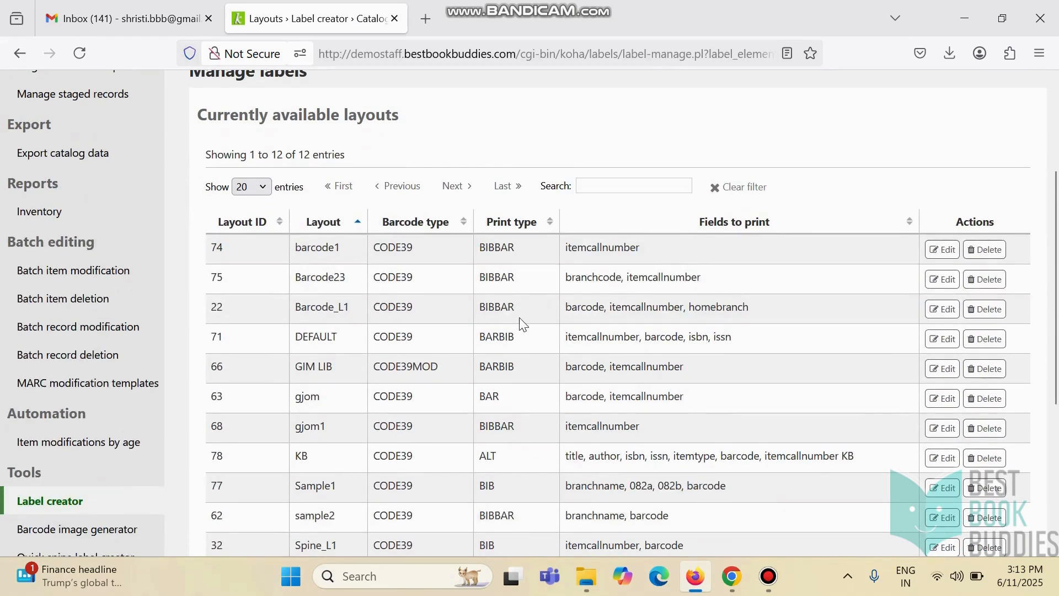
pyautogui.scroll(-2, 570, 325)
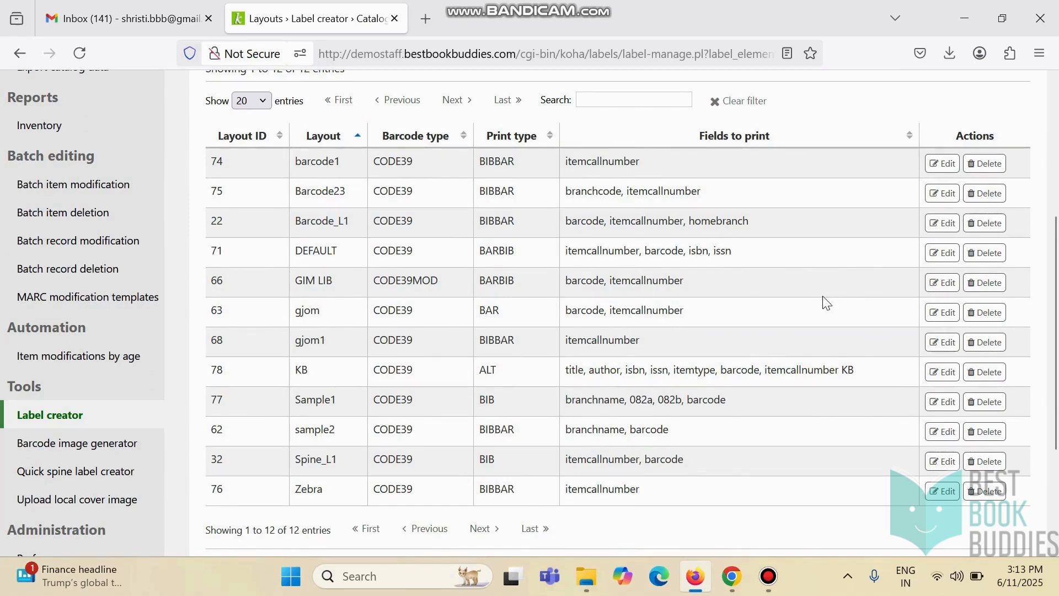
pyautogui.scroll(3, 789, 309)
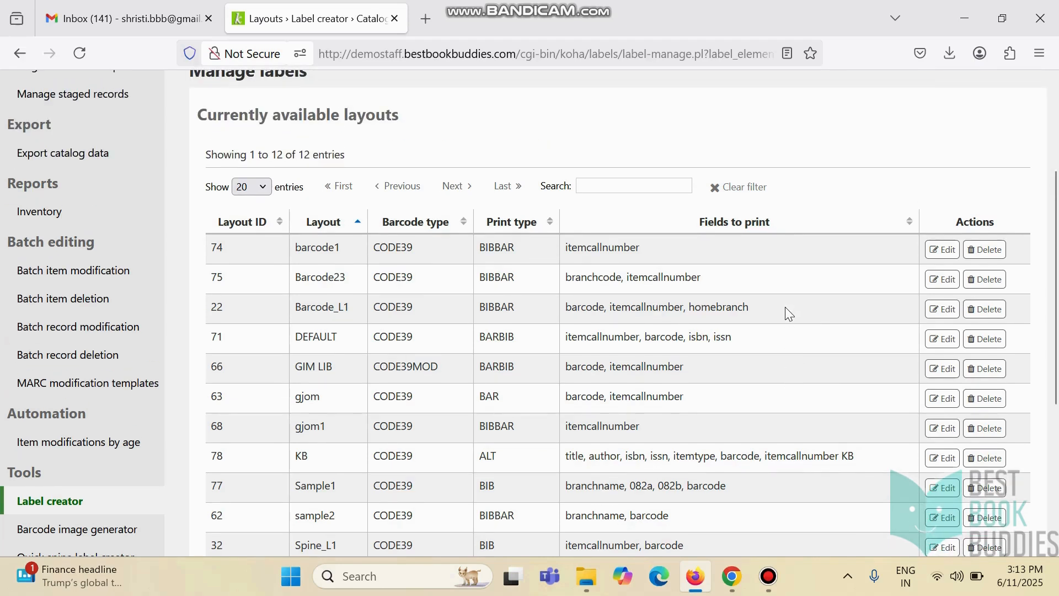
# Open the barcode1 layout for editing and examine its settings.
pyautogui.click(946, 257)
pyautogui.scroll(-3, 477, 313)
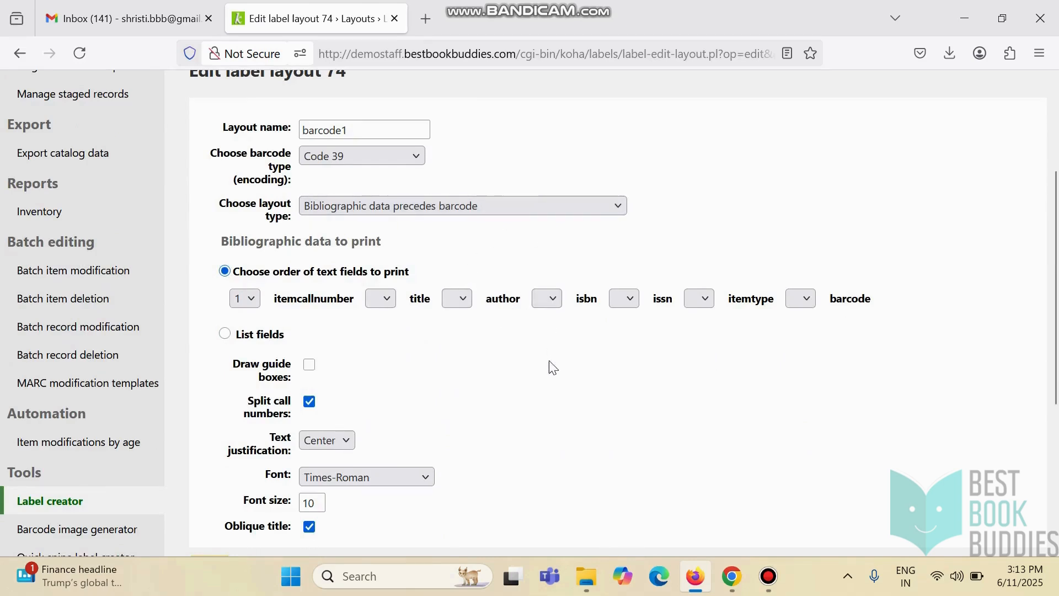
pyautogui.scroll(-3, 553, 405)
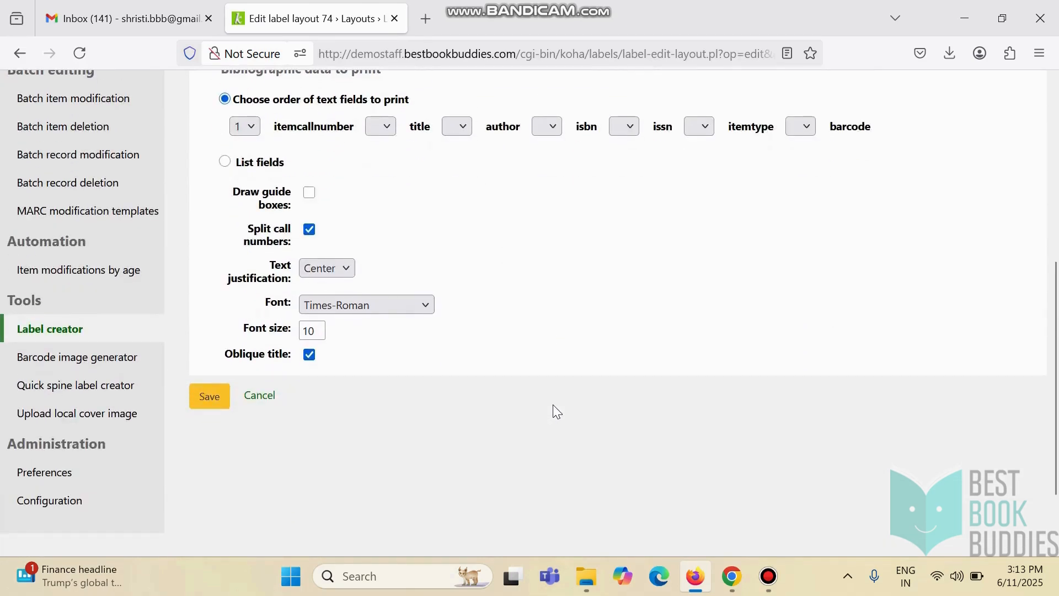
pyautogui.scroll(3, 553, 405)
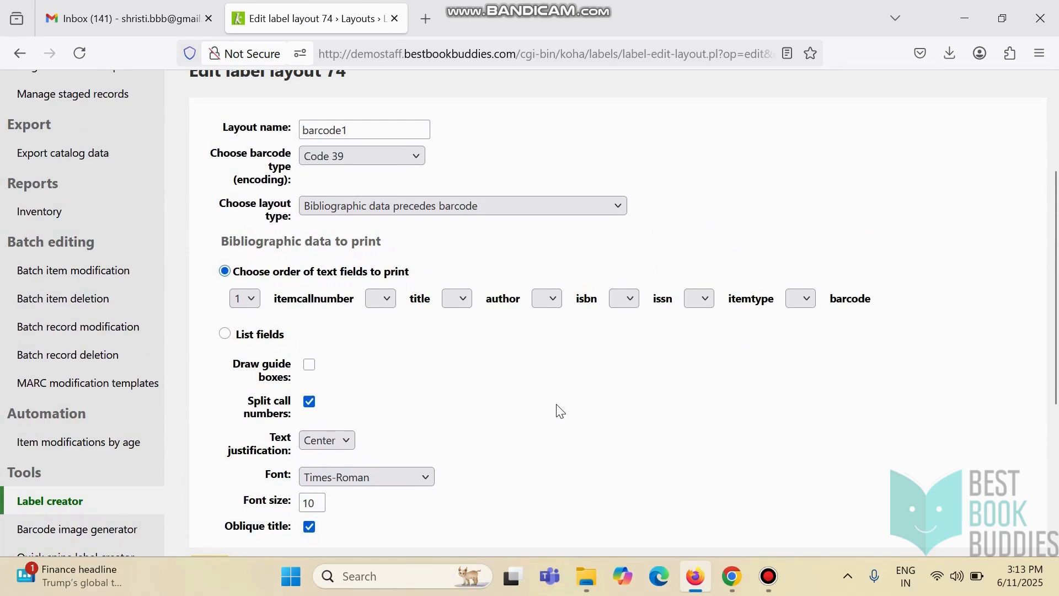
pyautogui.scroll(2, 521, 436)
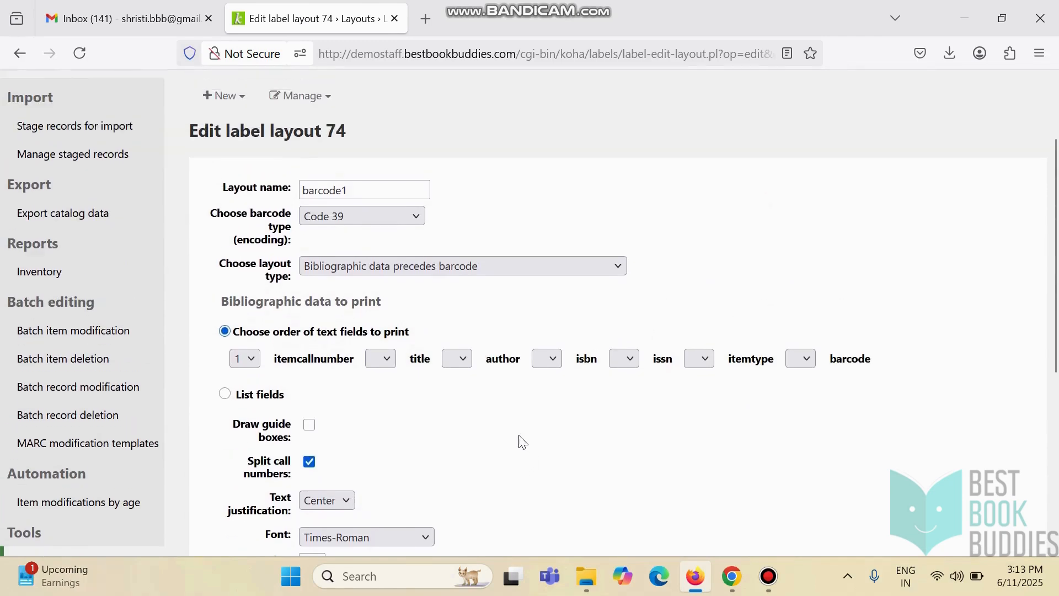
# Save the barcode1 layout and look through the list of available label layouts.
pyautogui.scroll(-3, 538, 295)
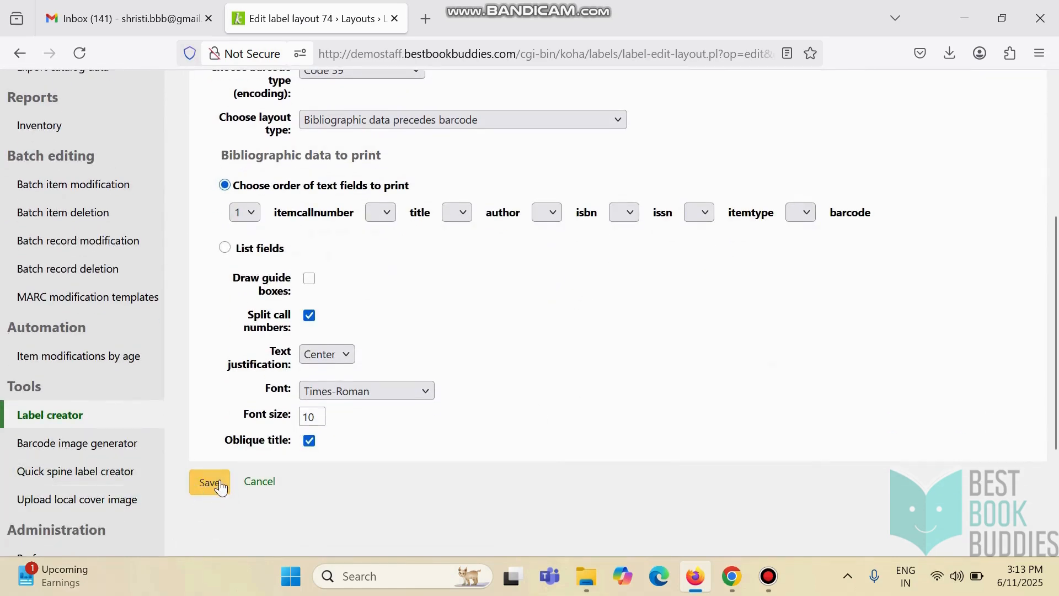
pyautogui.click(215, 484)
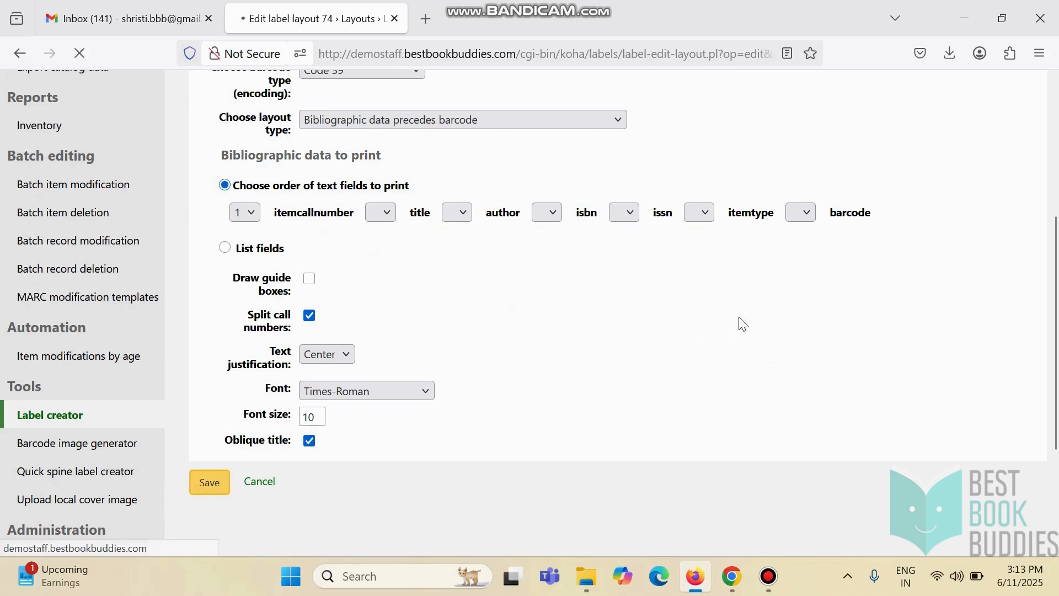
pyautogui.scroll(-3, 738, 313)
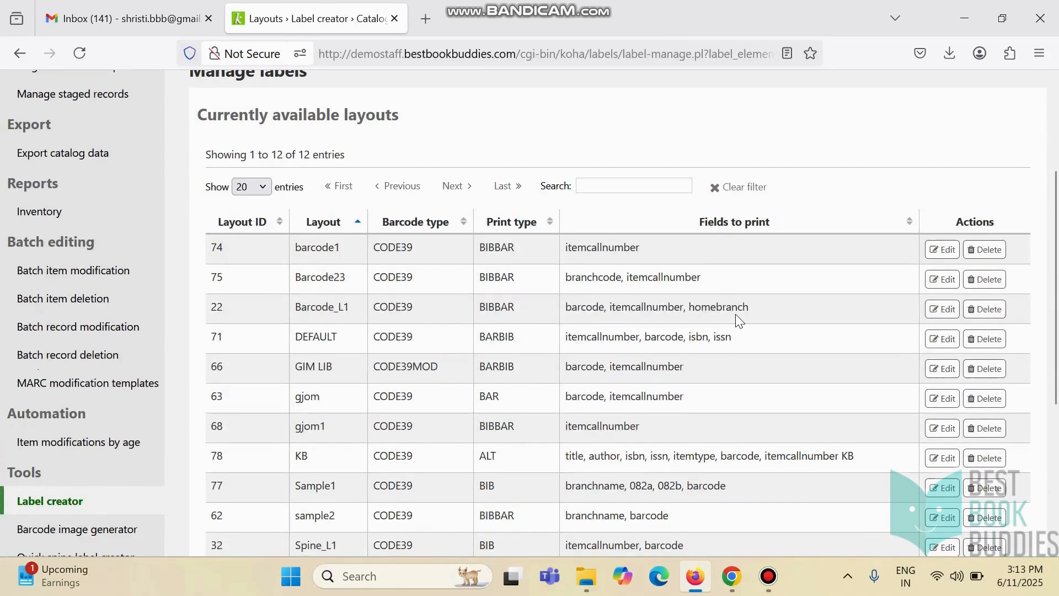
pyautogui.scroll(-2, 736, 314)
pyautogui.scroll(-2, 736, 313)
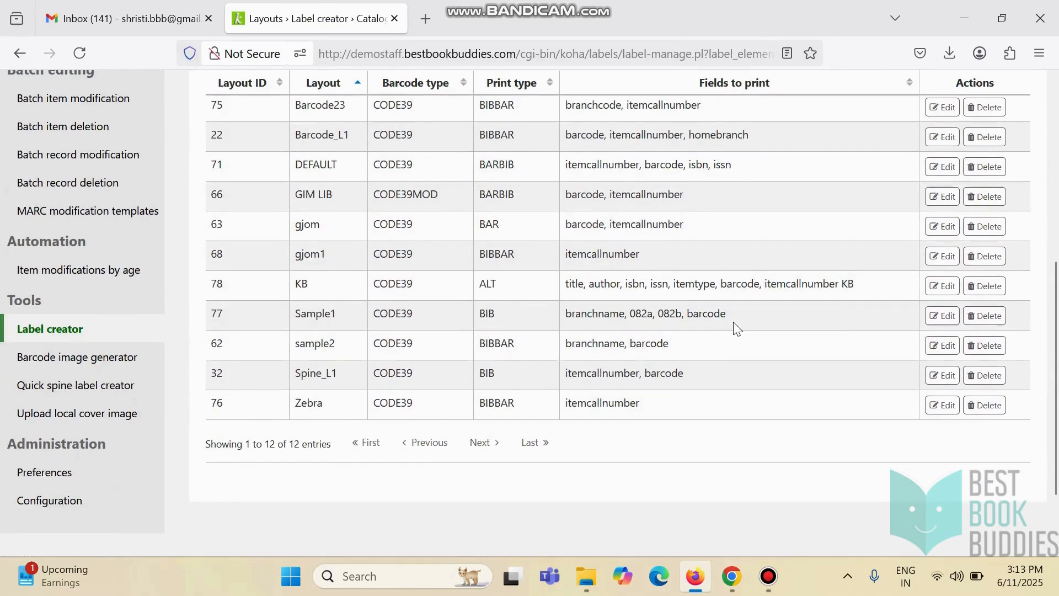
pyautogui.scroll(4, 737, 328)
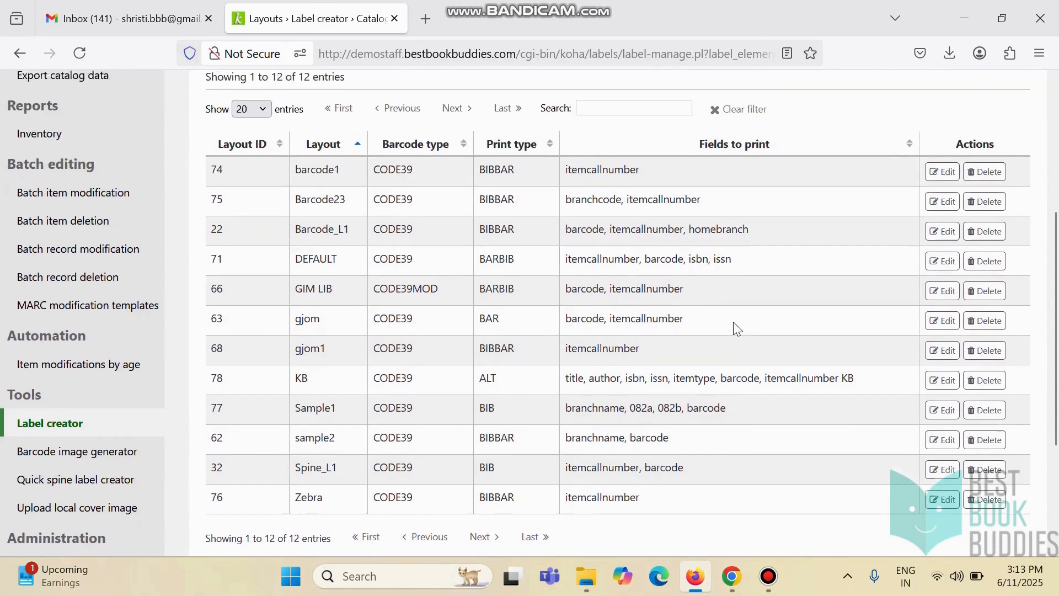
pyautogui.scroll(2, 734, 338)
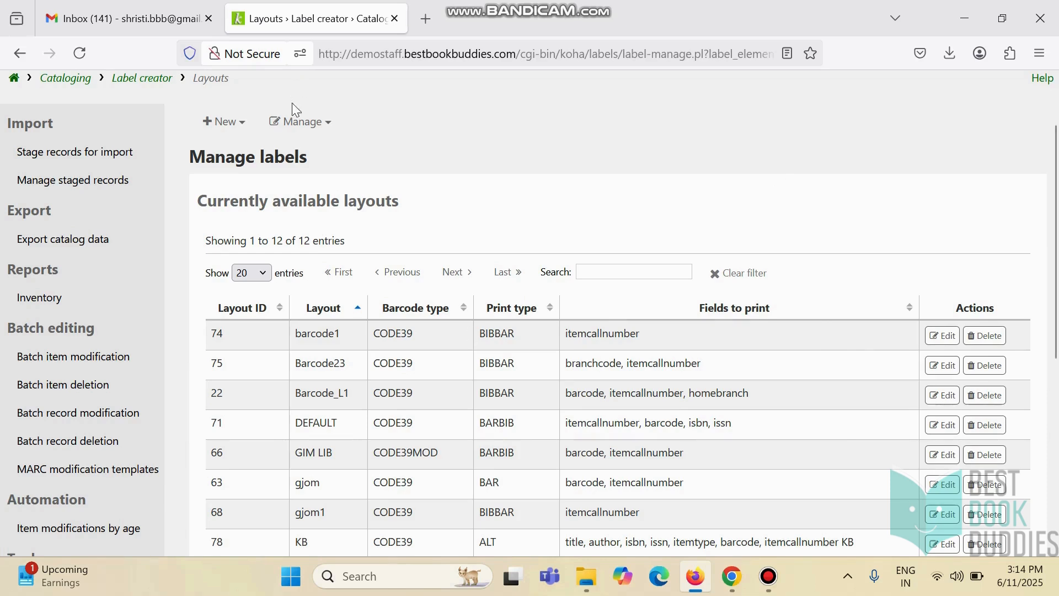
# Start a new label template in the label creator.
pyautogui.scroll(1, 436, 155)
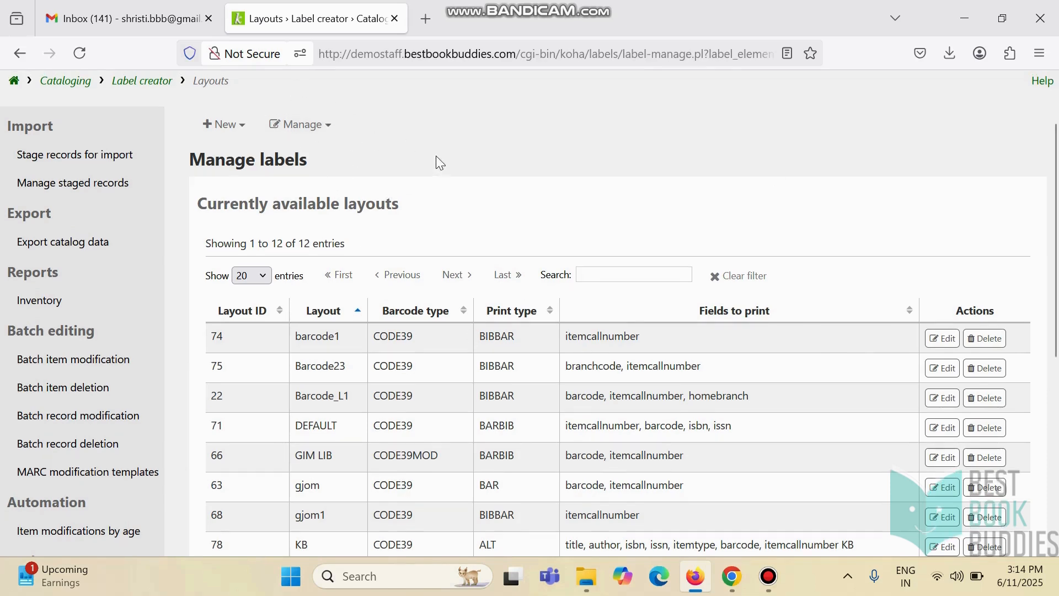
pyautogui.scroll(3, 436, 156)
pyautogui.click(244, 208)
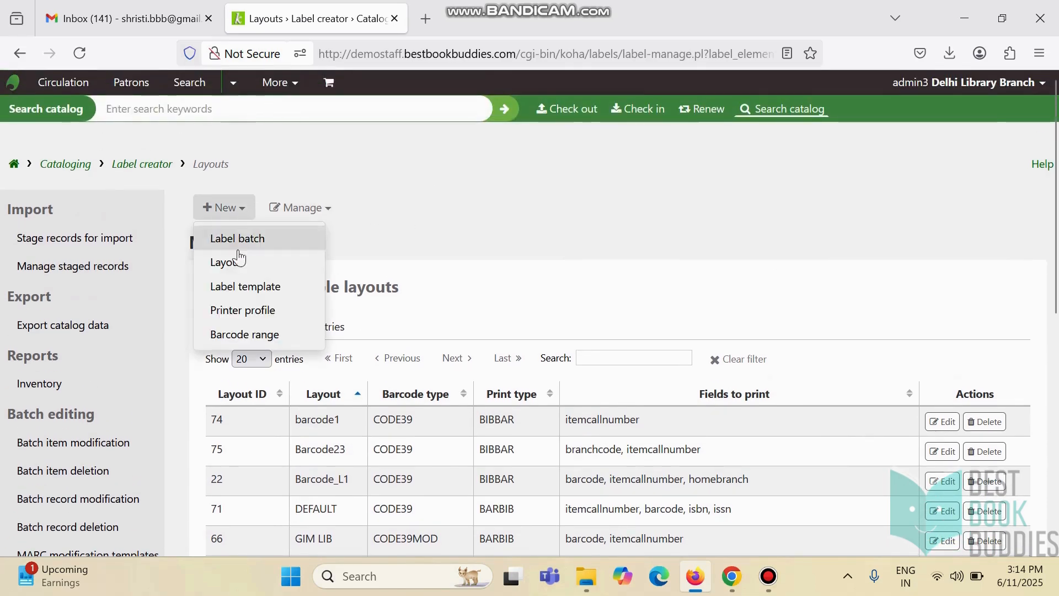
pyautogui.click(269, 293)
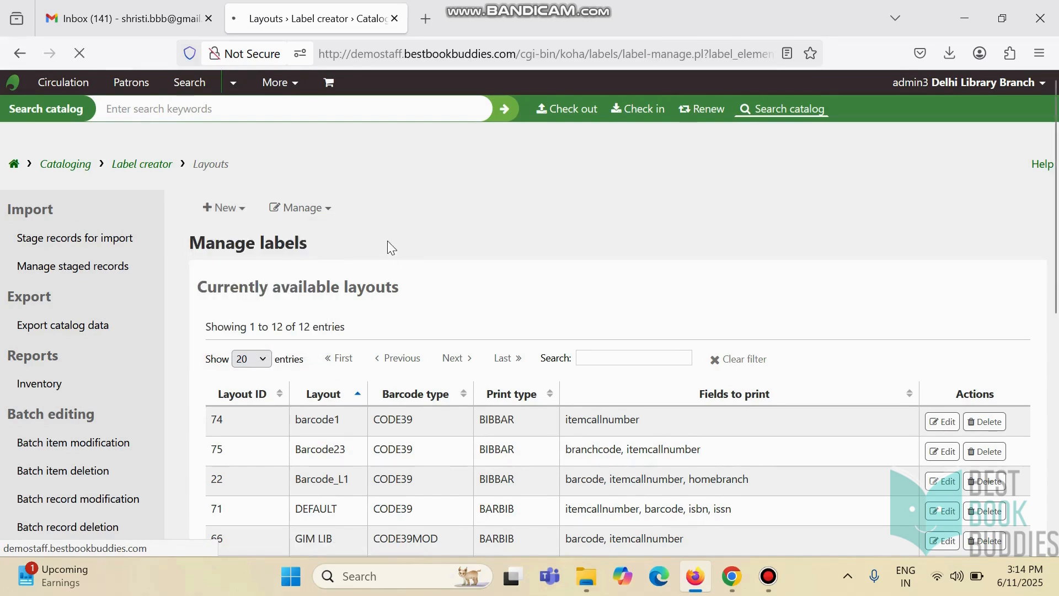
pyautogui.scroll(-1, 549, 231)
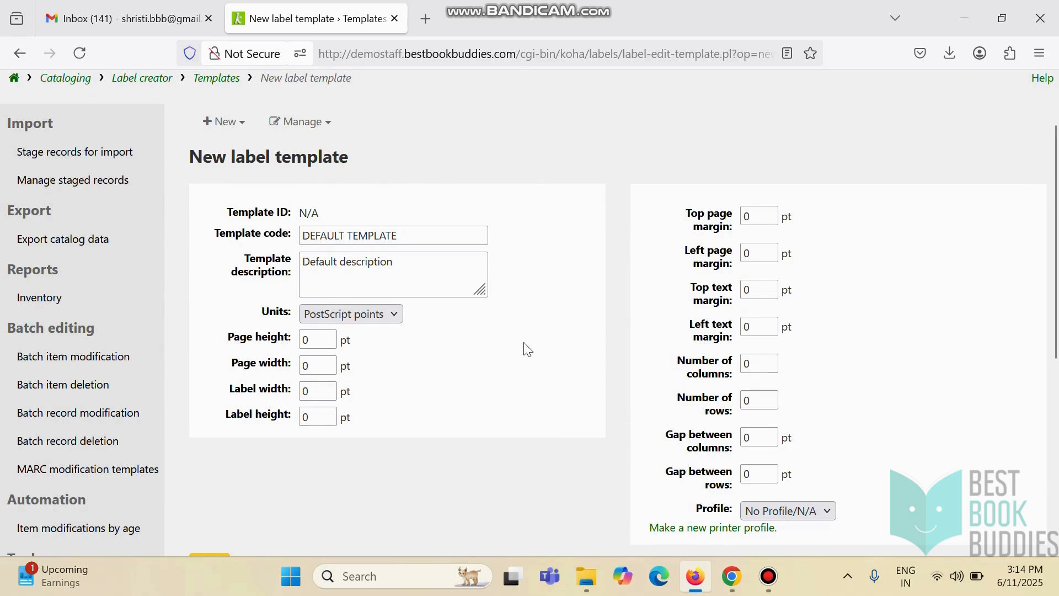
# Examine the new template's code and description fields and the measurement units on offer.
pyautogui.click(410, 243)
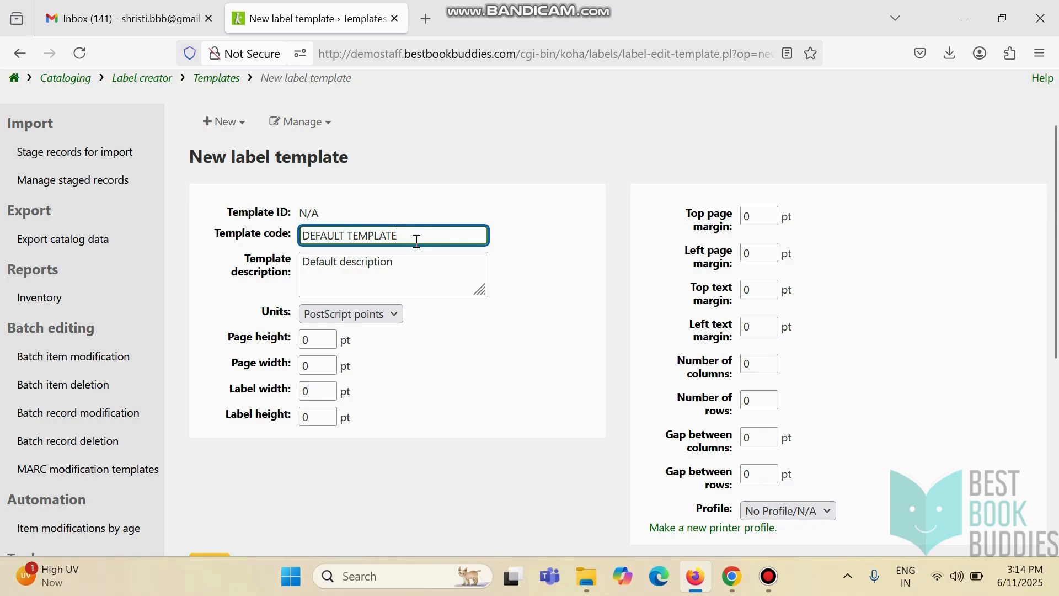
pyautogui.click(420, 271)
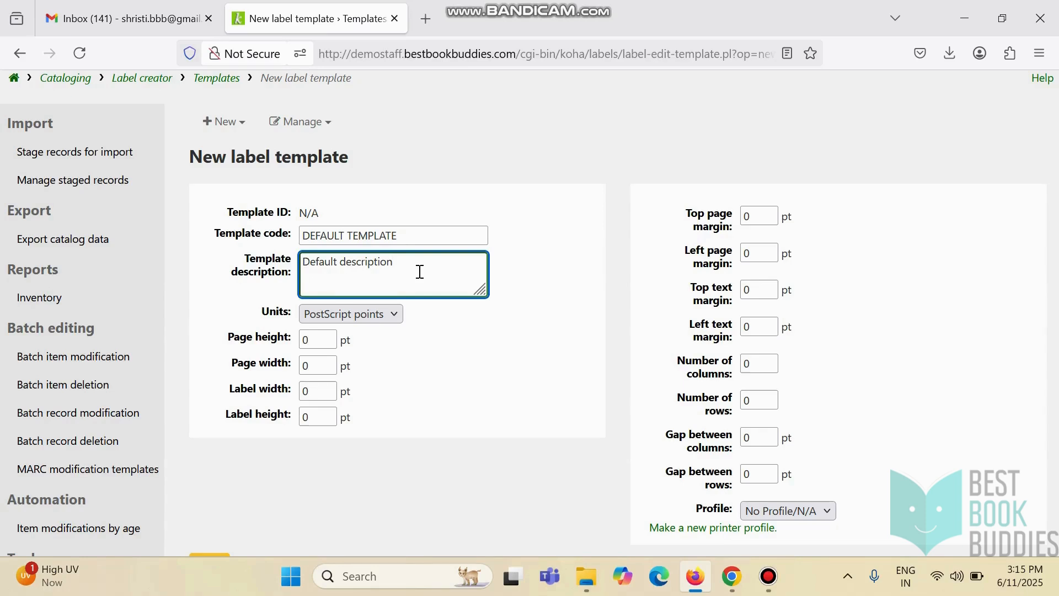
pyautogui.click(389, 319)
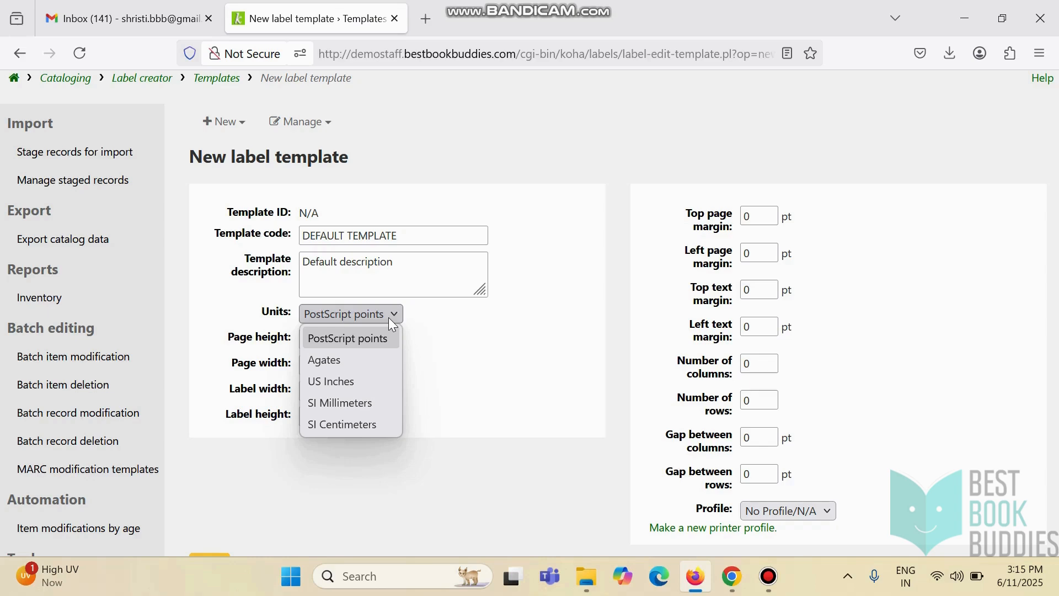
pyautogui.click(531, 333)
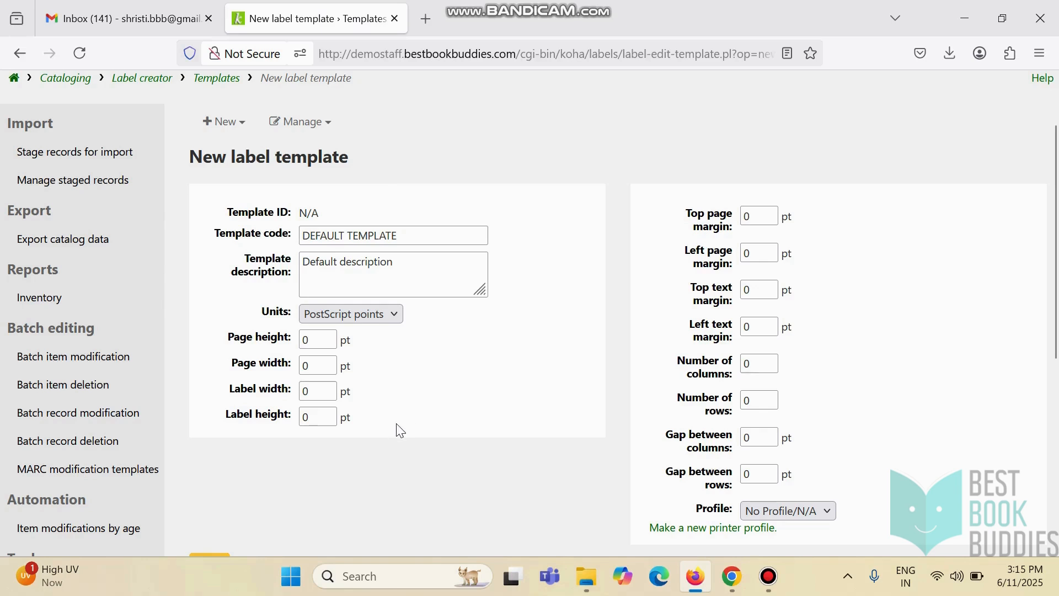
# Go through the new template's page height, page width, label width and label height fields.
pyautogui.scroll(-2, 400, 430)
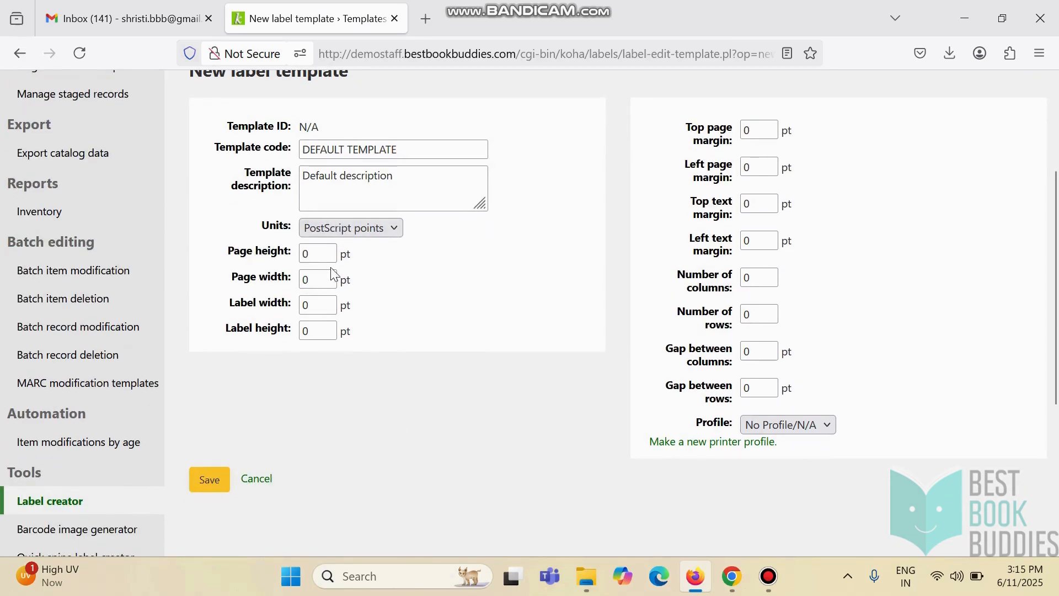
pyautogui.click(319, 253)
pyautogui.click(313, 280)
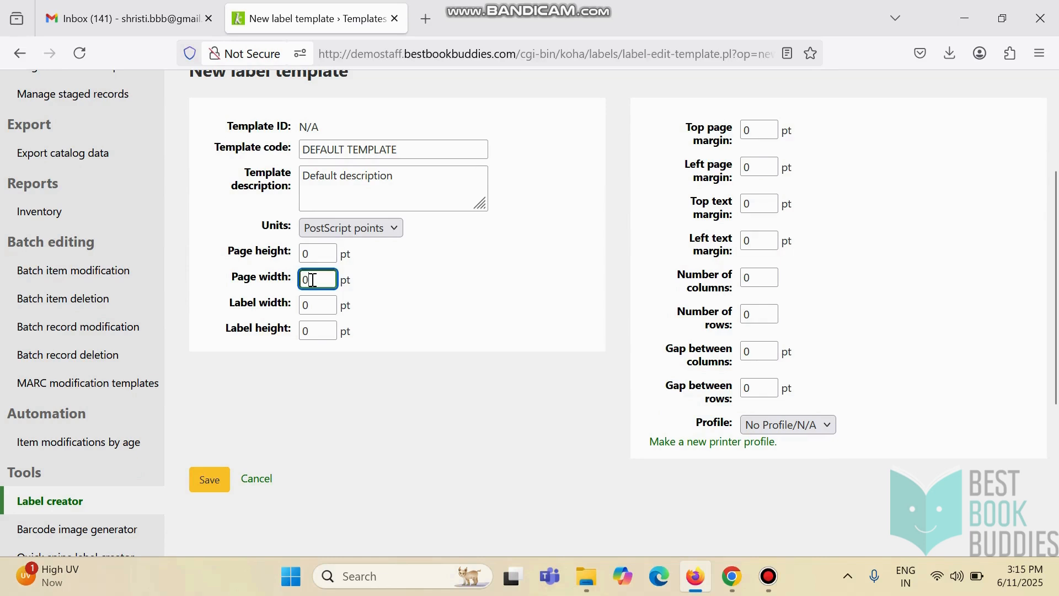
pyautogui.click(325, 307)
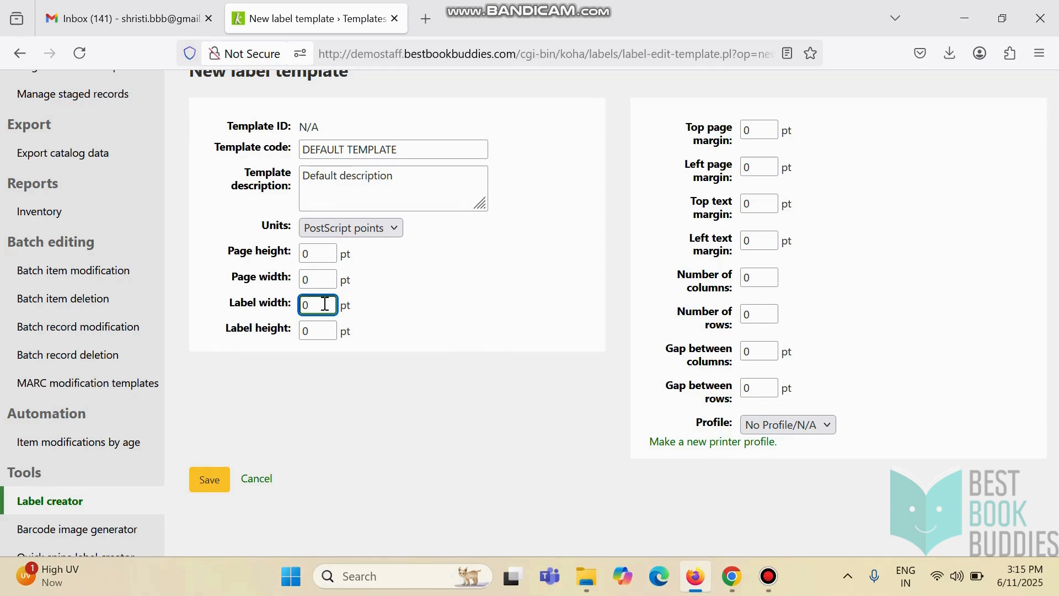
pyautogui.click(310, 331)
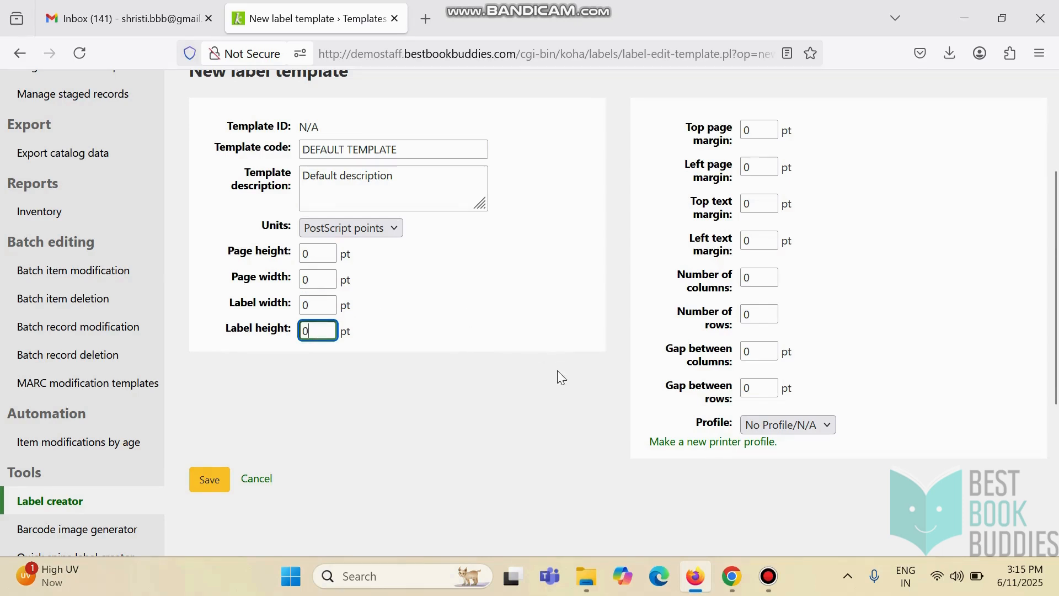
# Go through the new template's top and left page margin and text margin fields.
pyautogui.scroll(2, 828, 312)
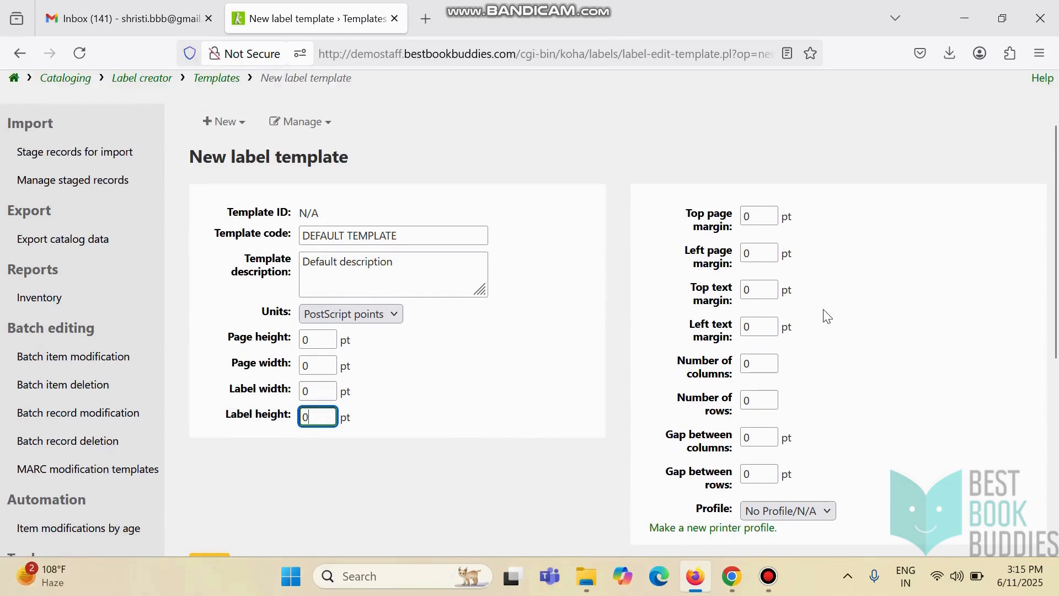
pyautogui.scroll(-2, 830, 315)
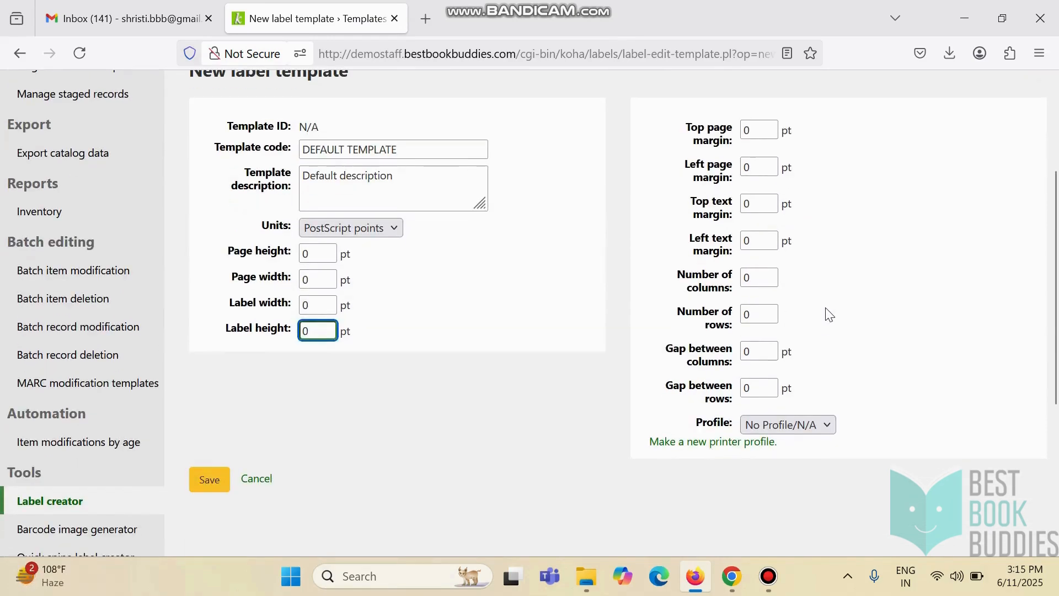
pyautogui.click(765, 134)
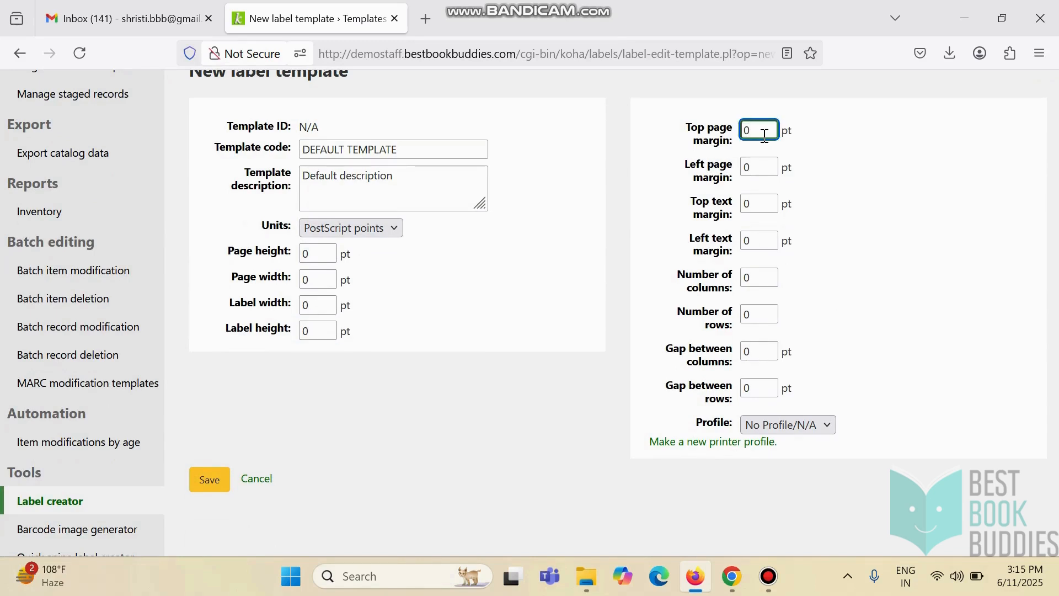
pyautogui.click(762, 167)
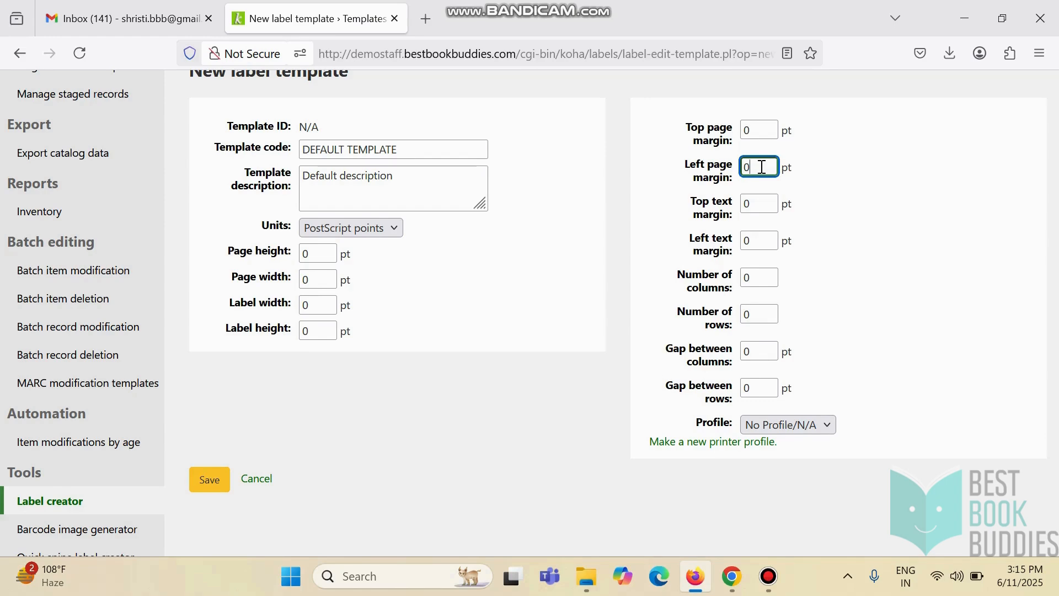
pyautogui.click(767, 203)
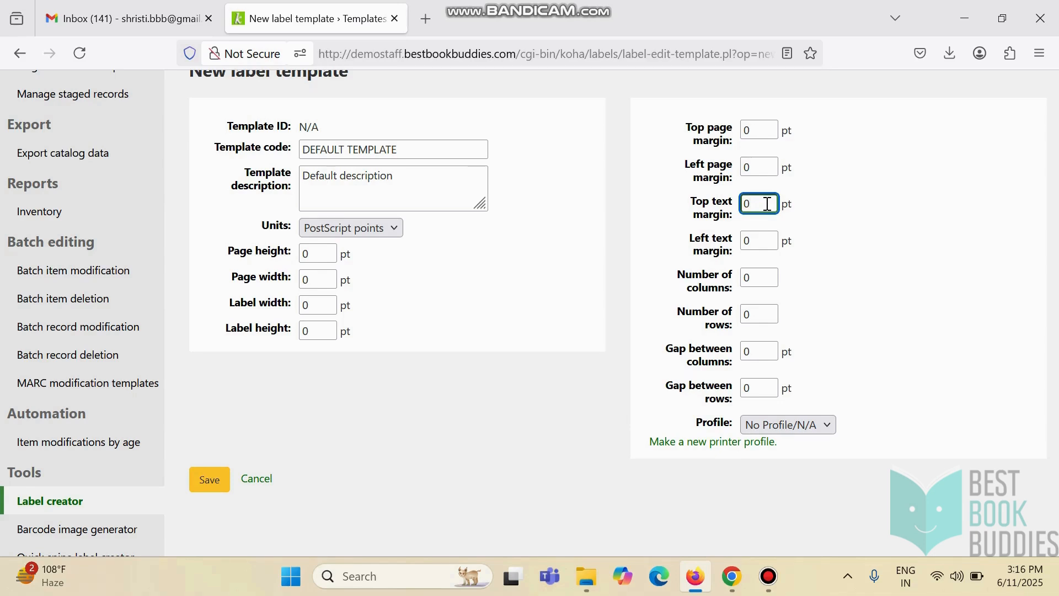
pyautogui.click(767, 239)
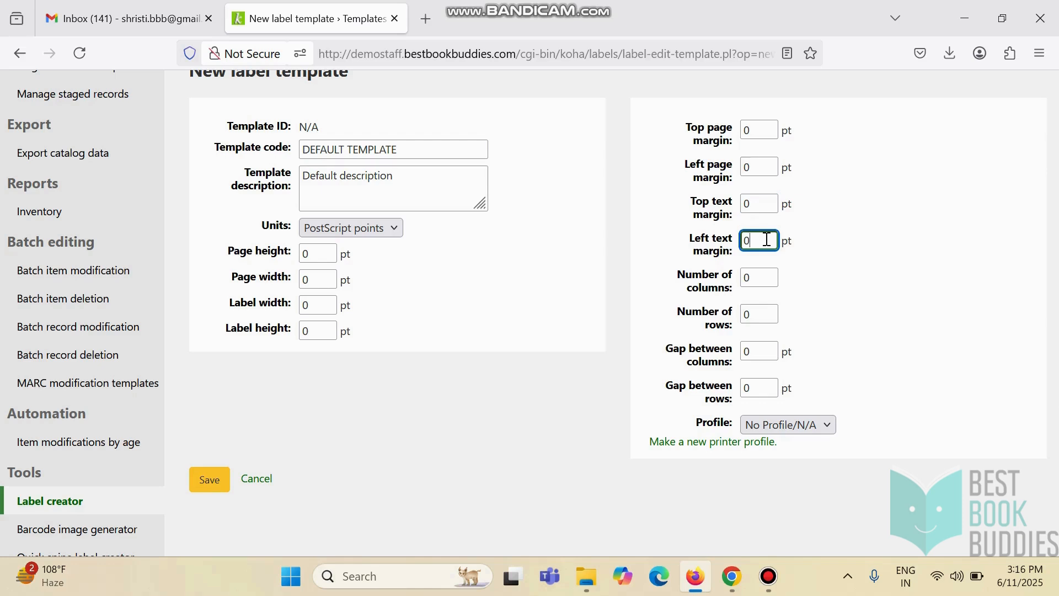
# Go through the new template's fields for number of columns and rows and the gaps between them.
pyautogui.click(757, 279)
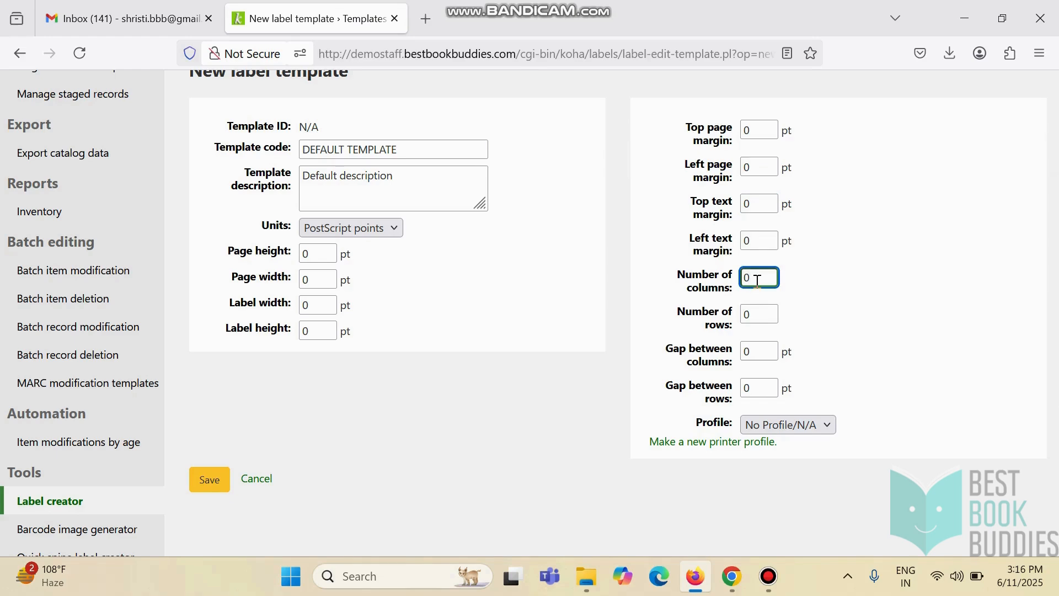
pyautogui.click(757, 314)
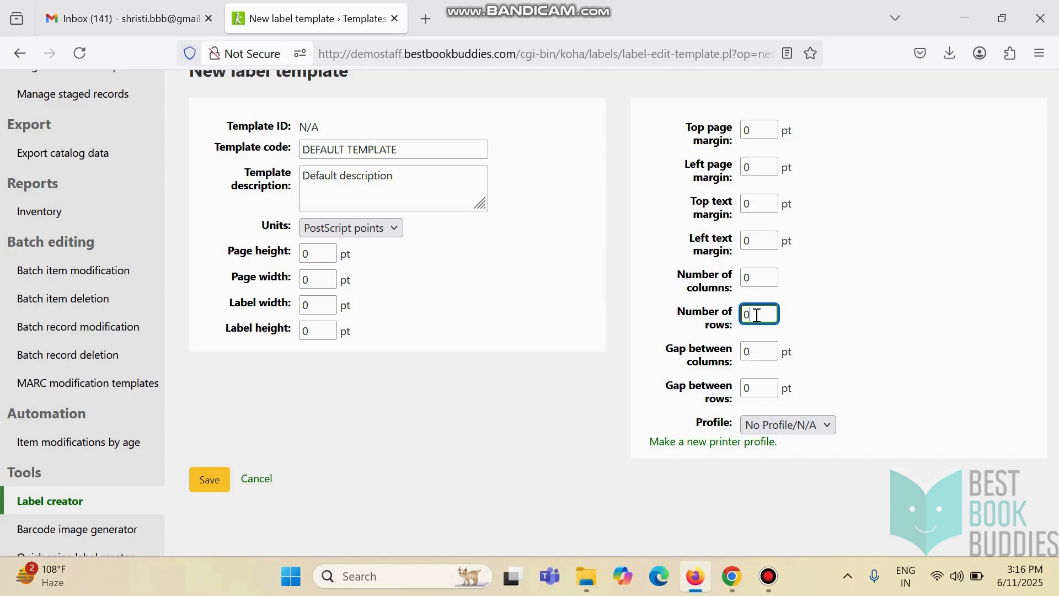
pyautogui.click(755, 352)
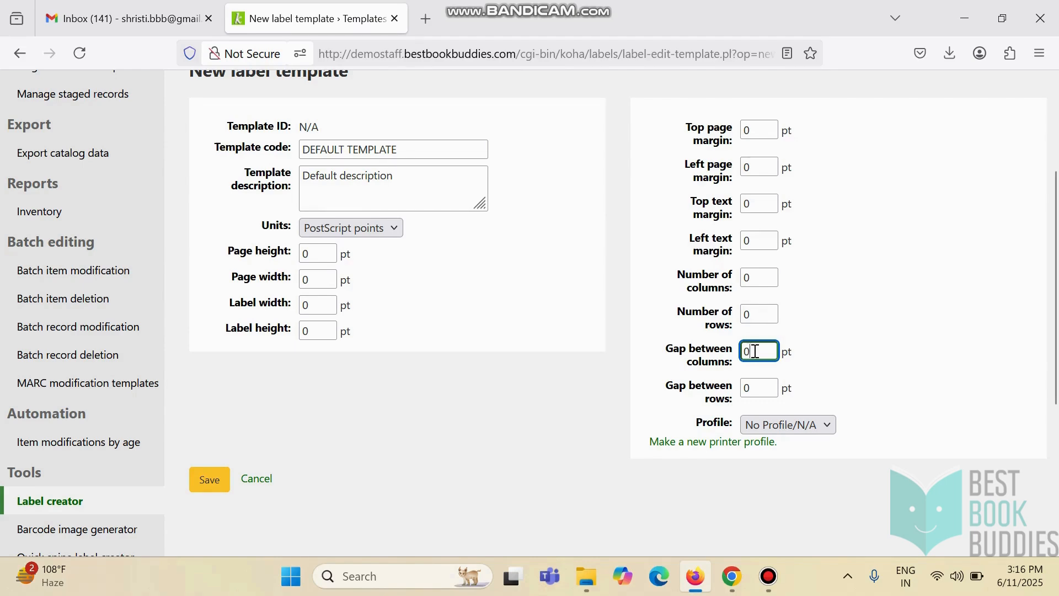
pyautogui.click(766, 389)
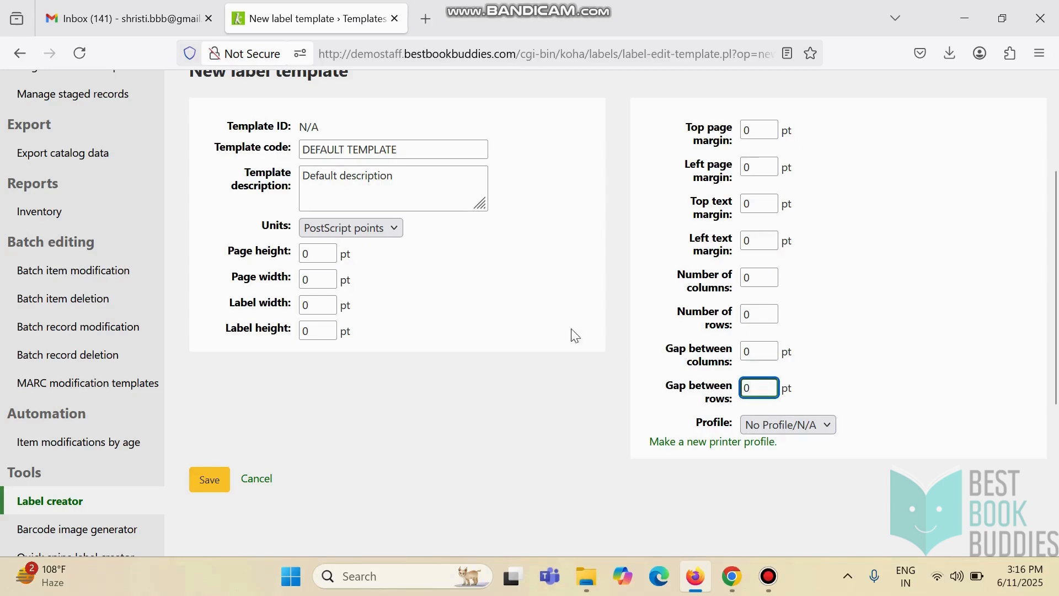
pyautogui.scroll(1, 669, 372)
pyautogui.scroll(1, 669, 372)
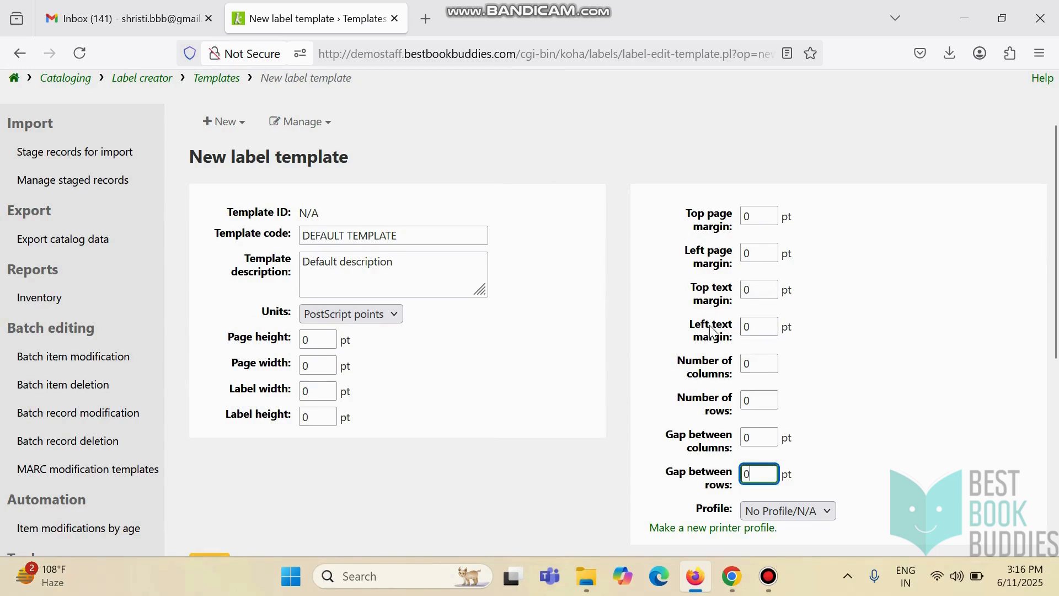
# Review the dimensions, margins and column and row settings of the A4 - 40 Labels template and save it.
pyautogui.scroll(-3, 715, 315)
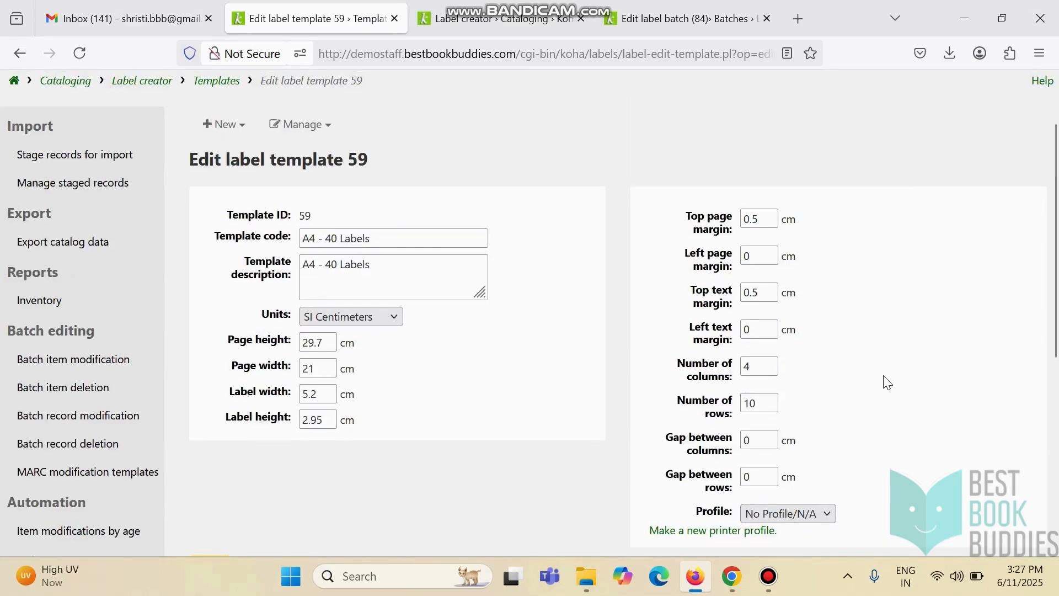
pyautogui.scroll(3, 885, 381)
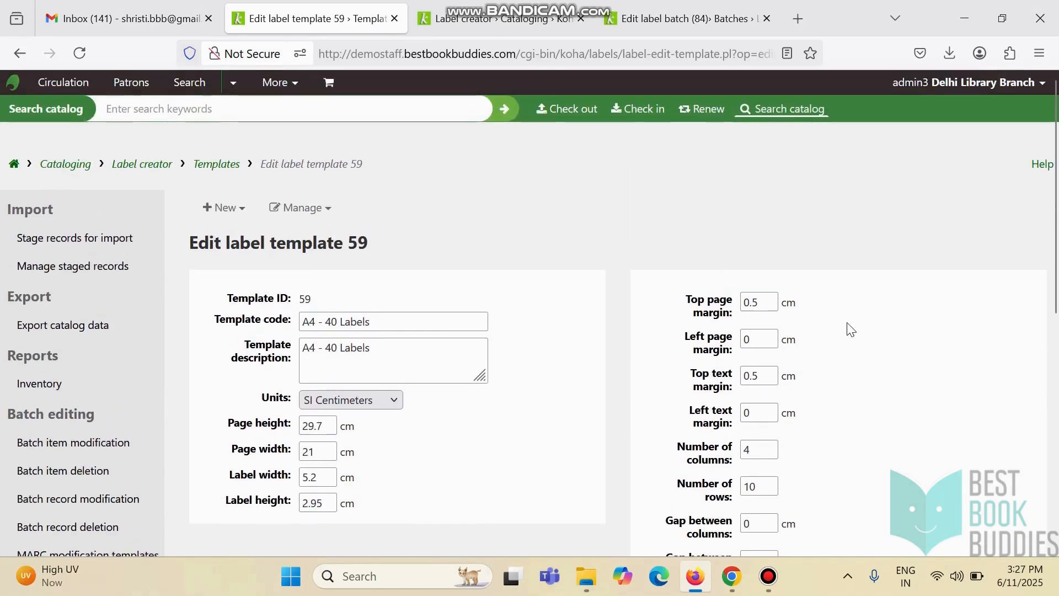
pyautogui.scroll(-2, 850, 328)
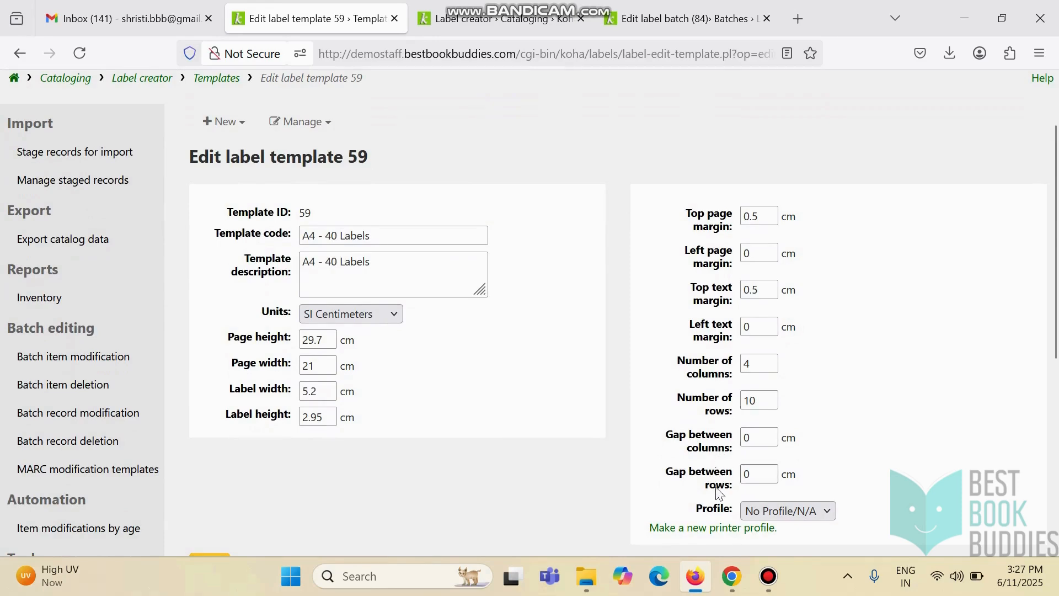
pyautogui.scroll(-2, 484, 461)
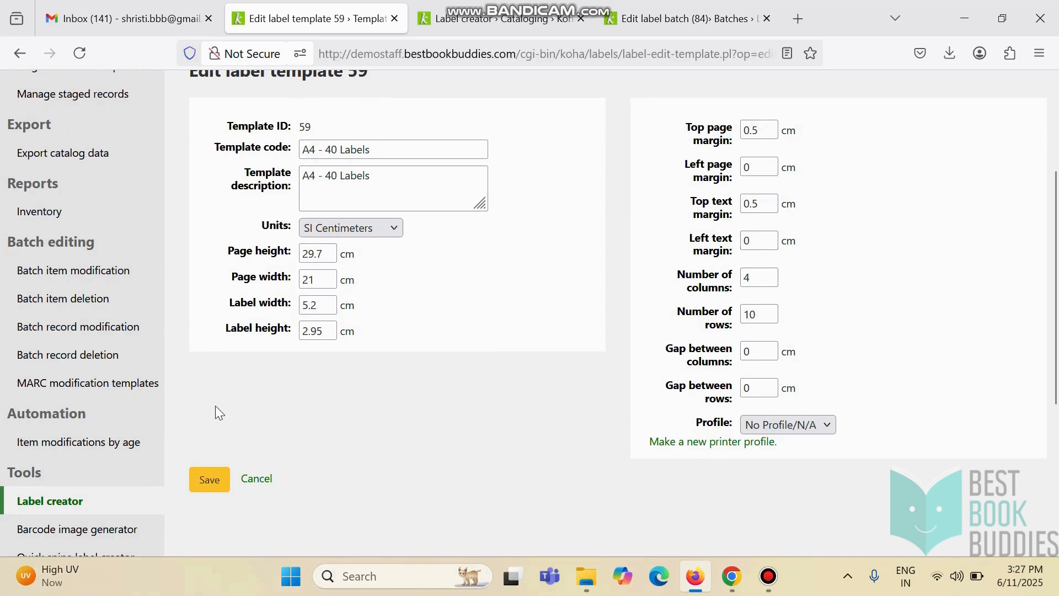
pyautogui.click(211, 489)
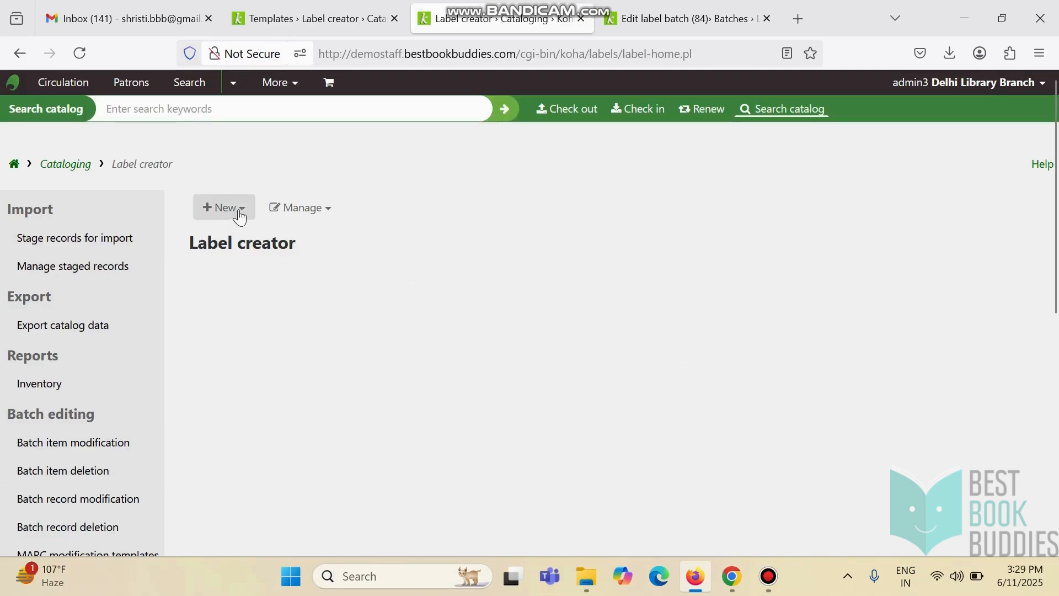
# Open the list of existing label templates and look through the available entries.
pyautogui.click(237, 210)
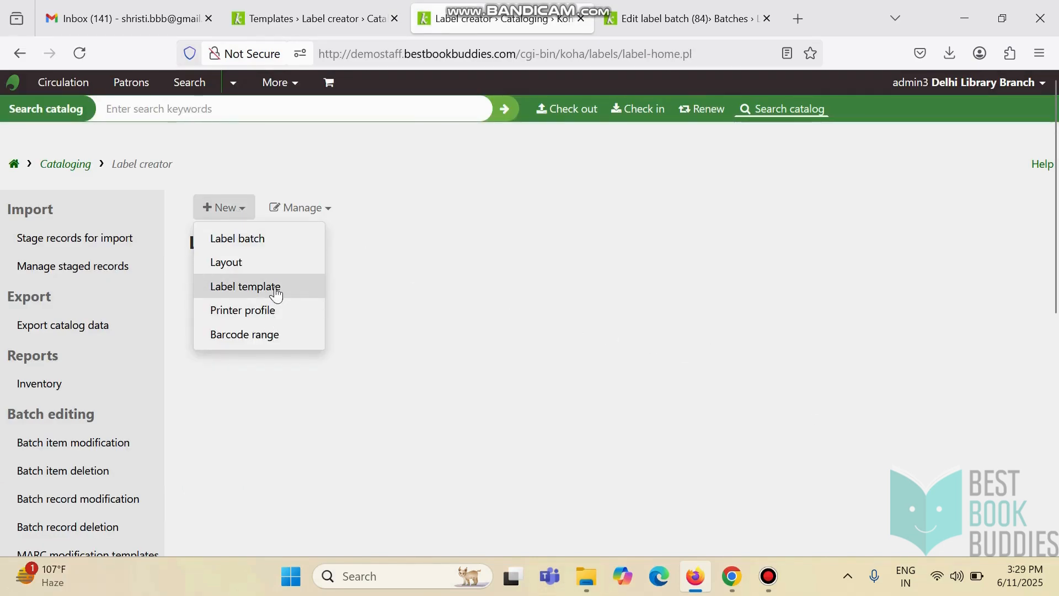
pyautogui.click(390, 232)
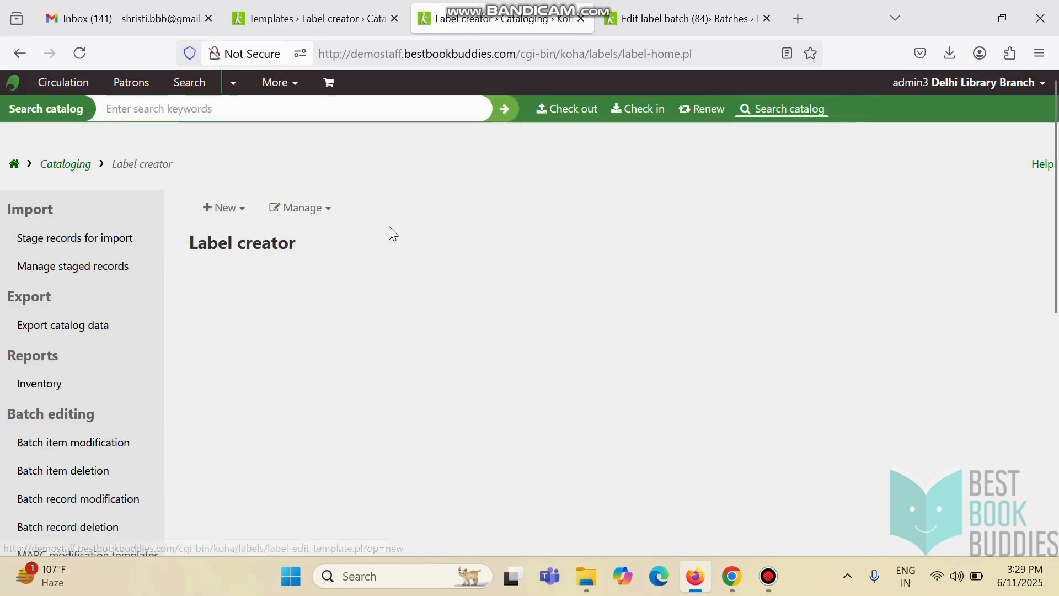
pyautogui.click(331, 210)
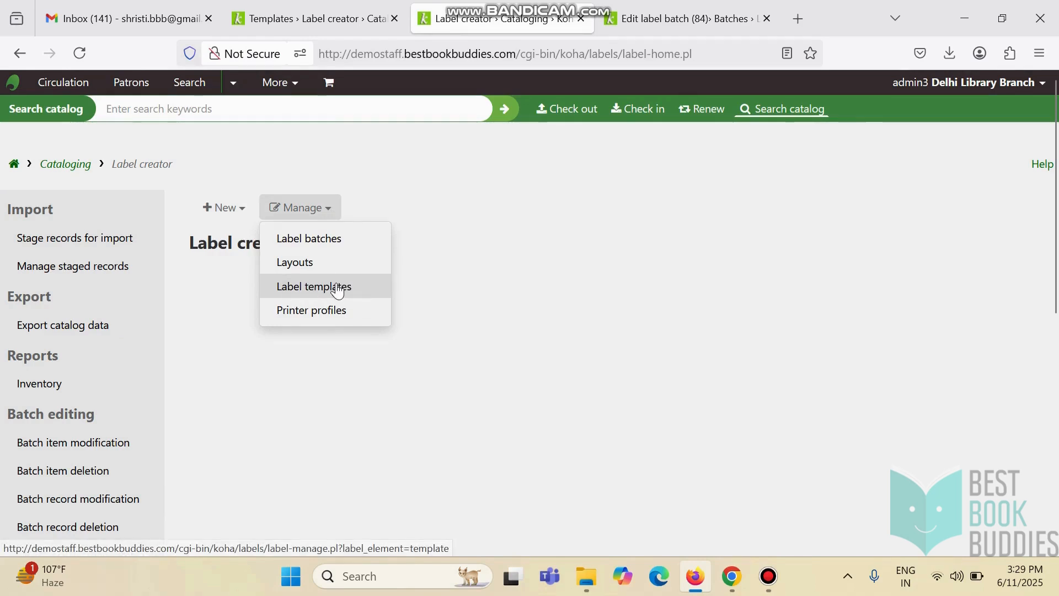
pyautogui.click(339, 291)
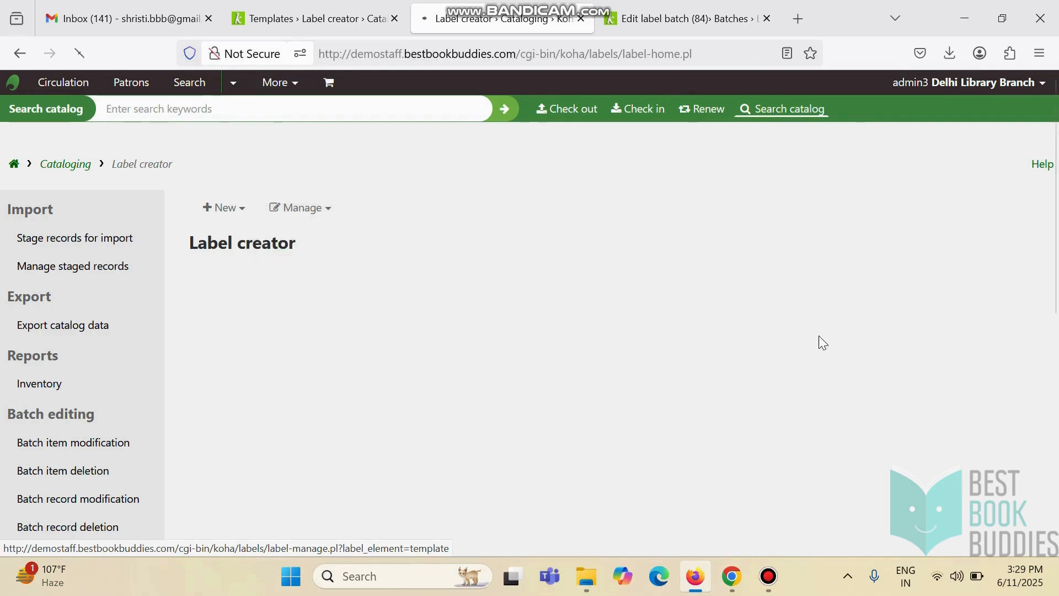
pyautogui.scroll(-2, 787, 413)
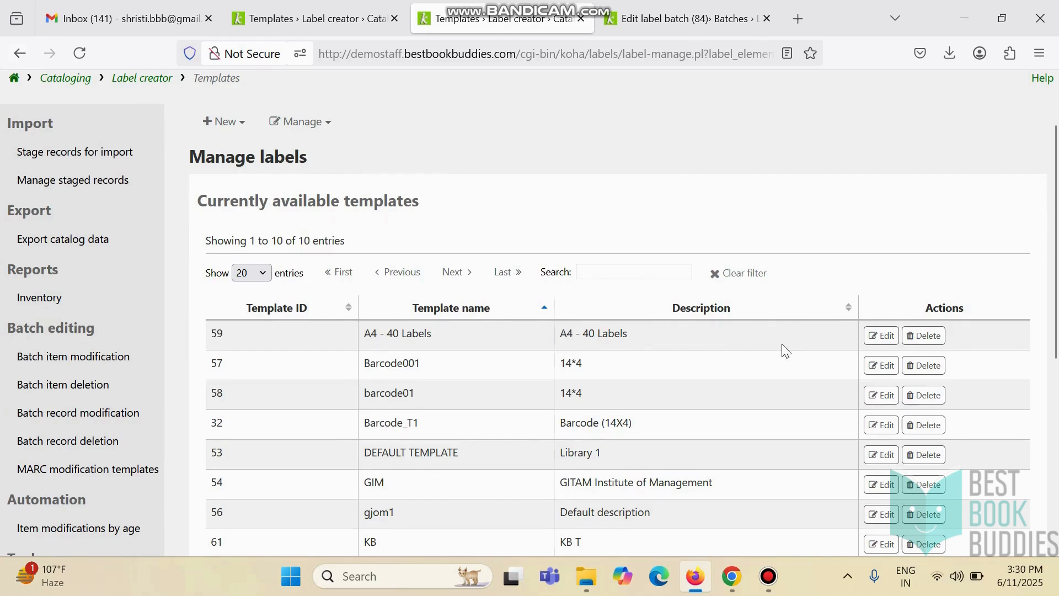
pyautogui.scroll(-4, 706, 480)
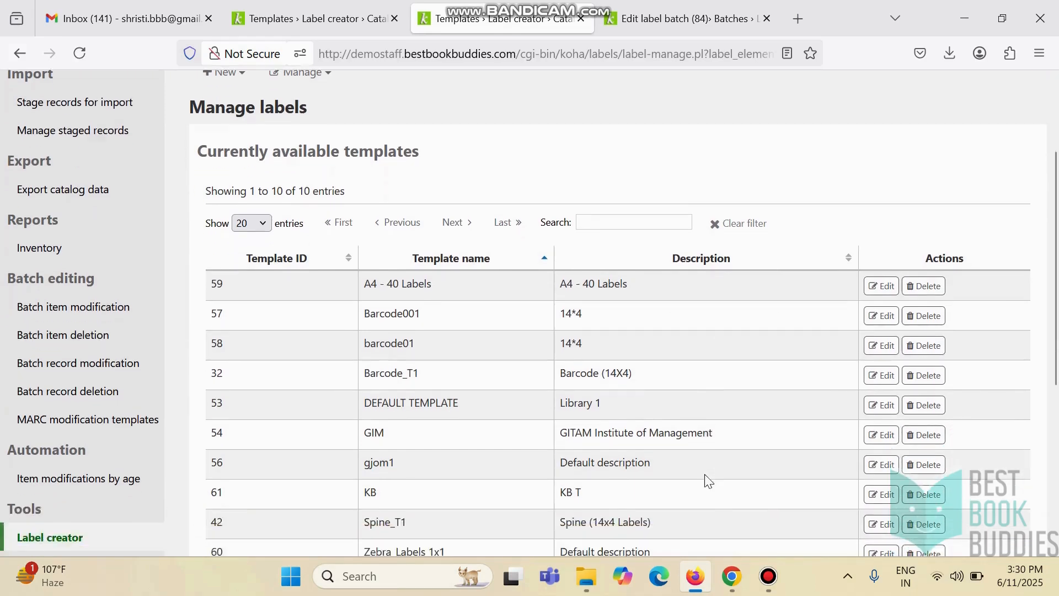
pyautogui.scroll(6, 693, 530)
pyautogui.scroll(-2, 720, 546)
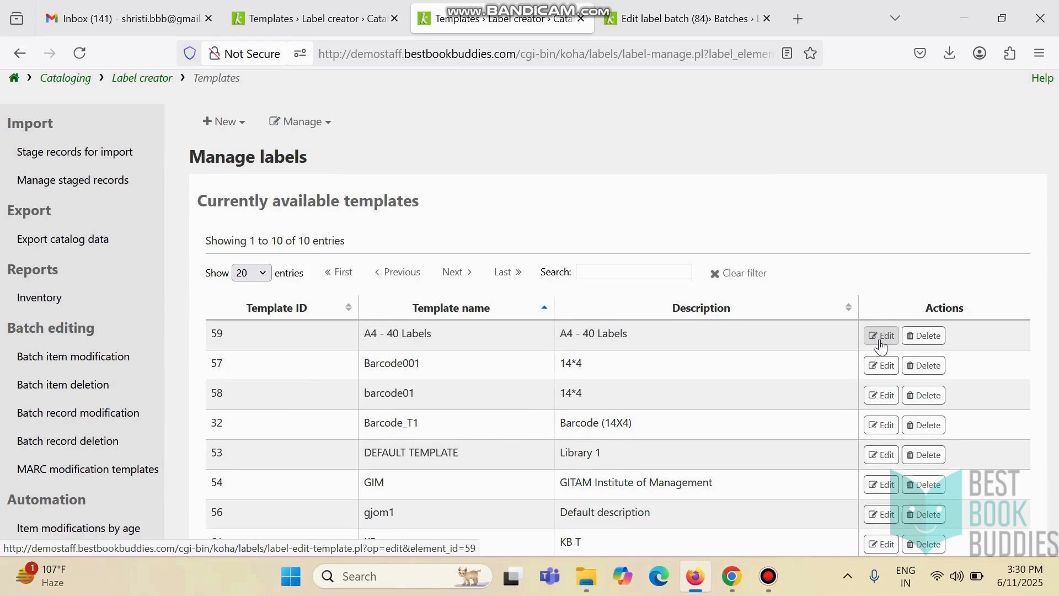
# Open the A4 - 40 Labels template for editing, review its page, label and margin settings, and save it.
pyautogui.click(881, 337)
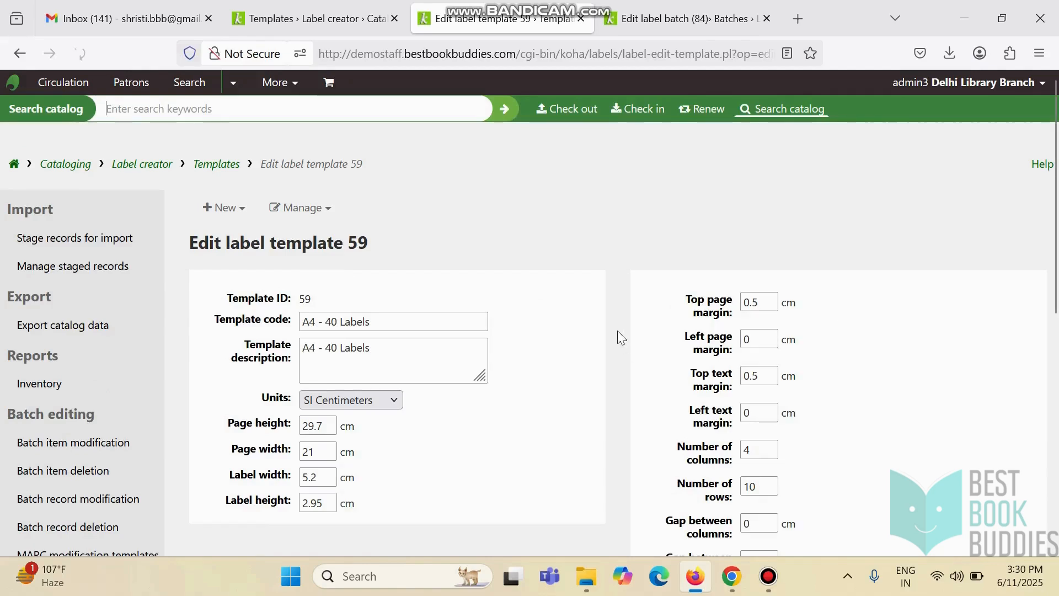
pyautogui.scroll(-1, 617, 330)
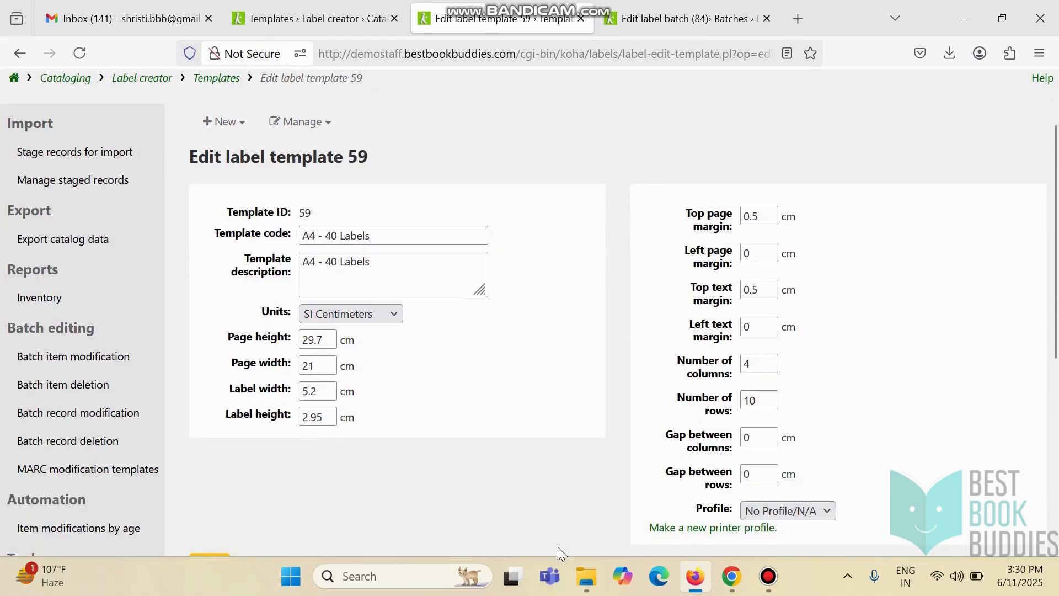
pyautogui.scroll(-1, 549, 532)
pyautogui.scroll(-1, 549, 532)
pyautogui.scroll(2, 528, 504)
pyautogui.scroll(-2, 528, 505)
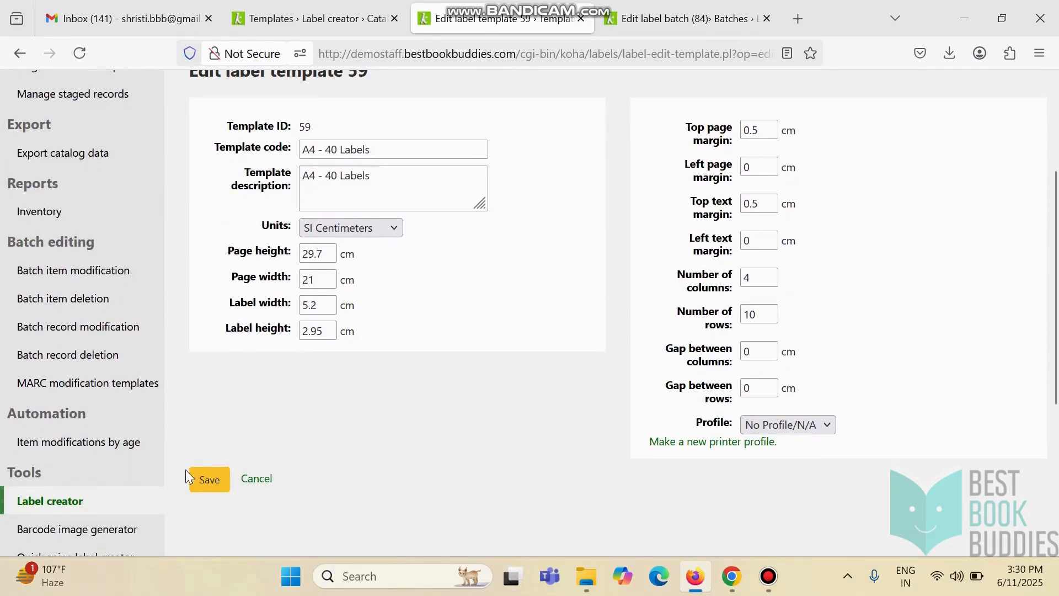
pyautogui.click(197, 481)
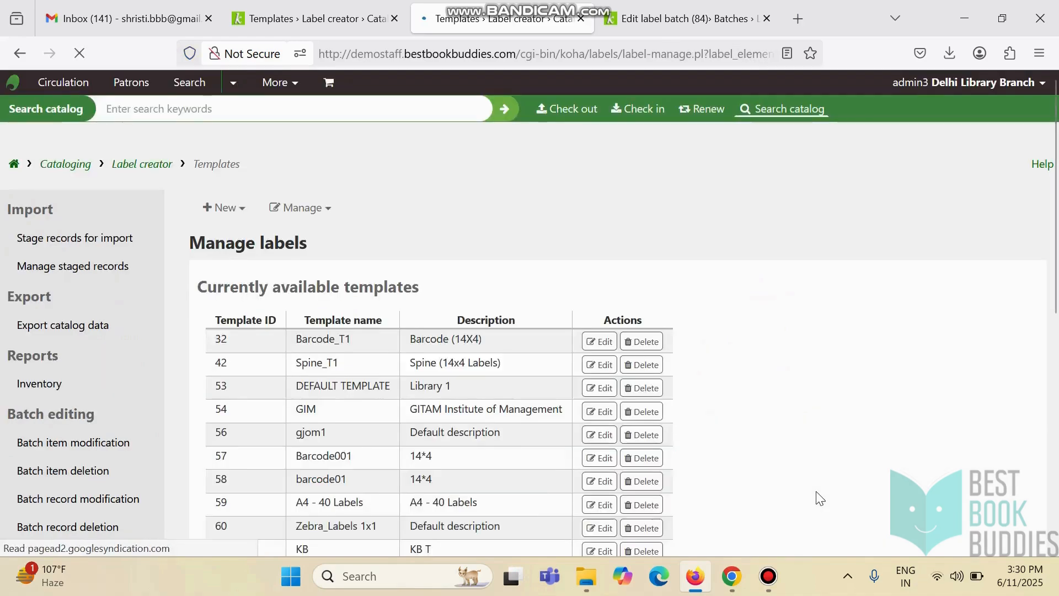
# Create a new label batch and add the items with barcodes 1 and 2.
pyautogui.scroll(-2, 819, 496)
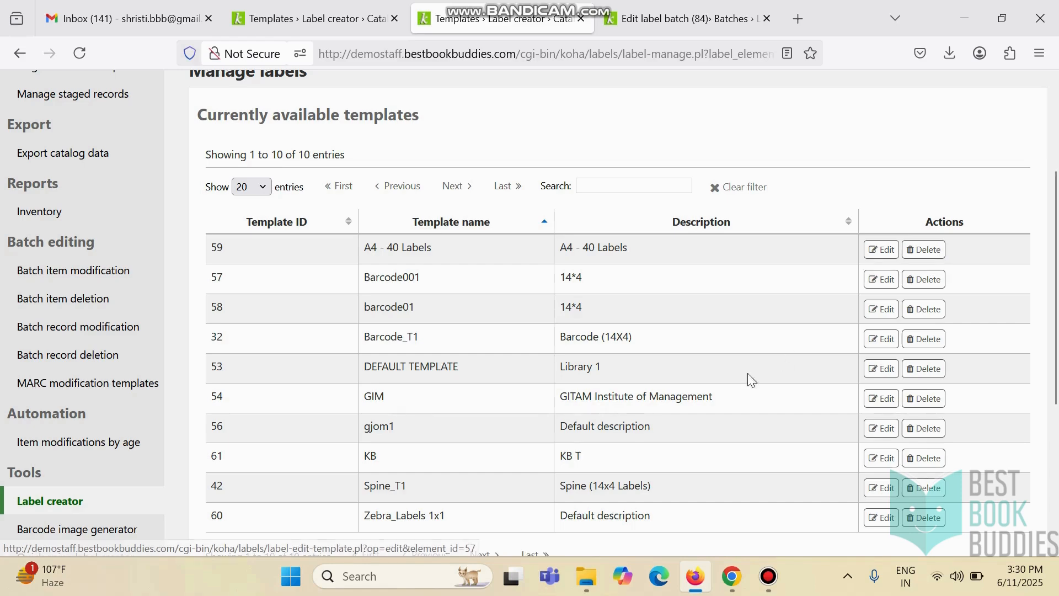
pyautogui.scroll(3, 587, 236)
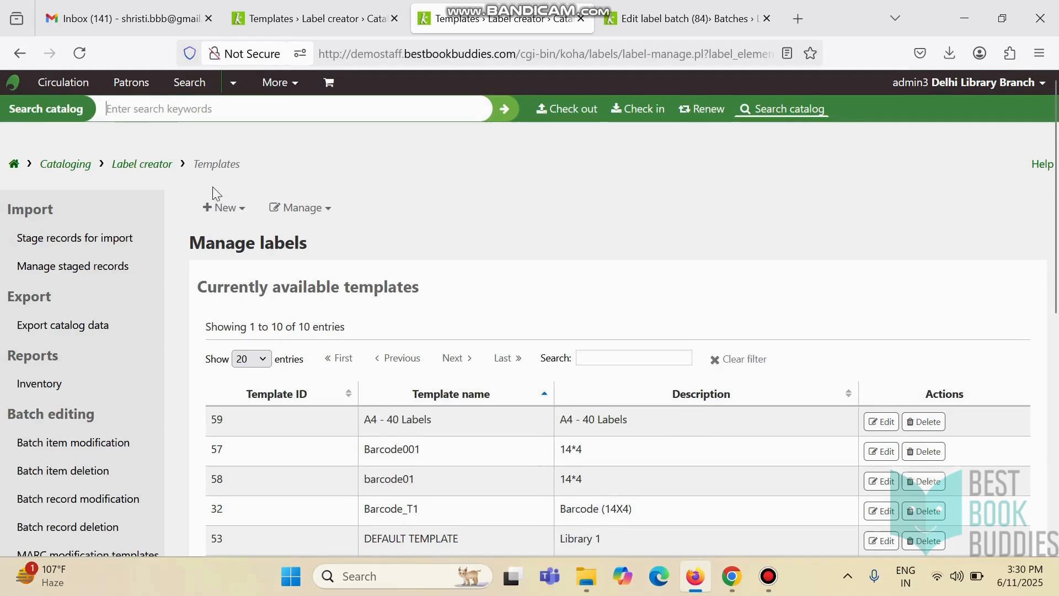
pyautogui.click(157, 170)
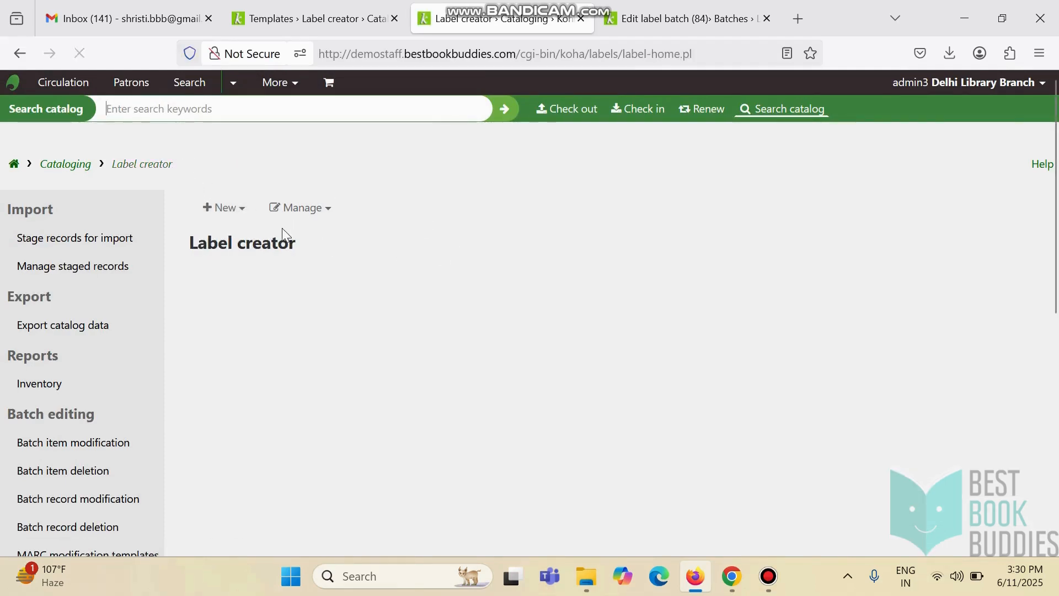
pyautogui.click(247, 215)
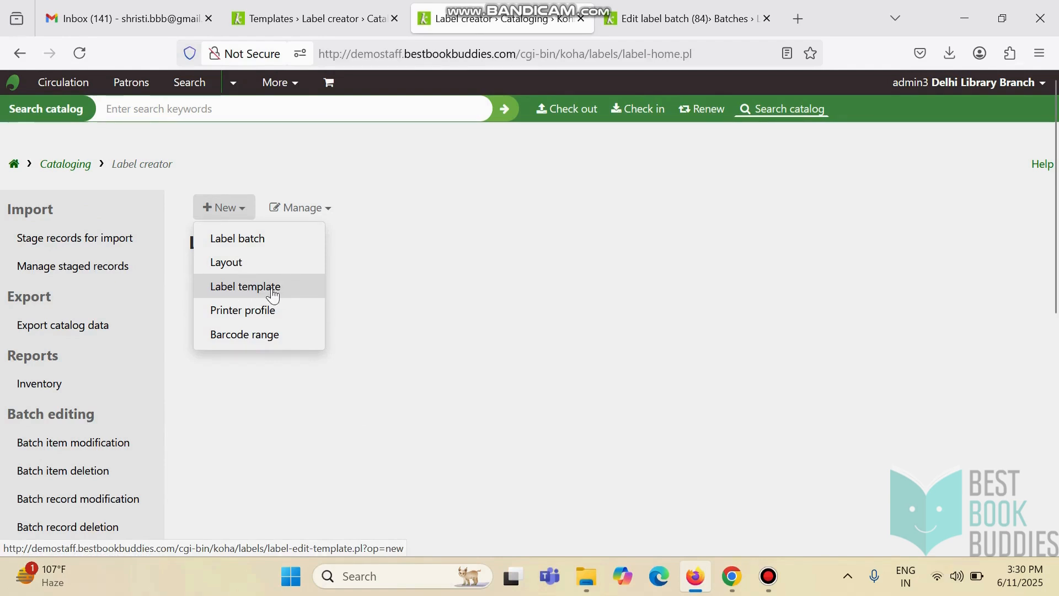
pyautogui.click(243, 250)
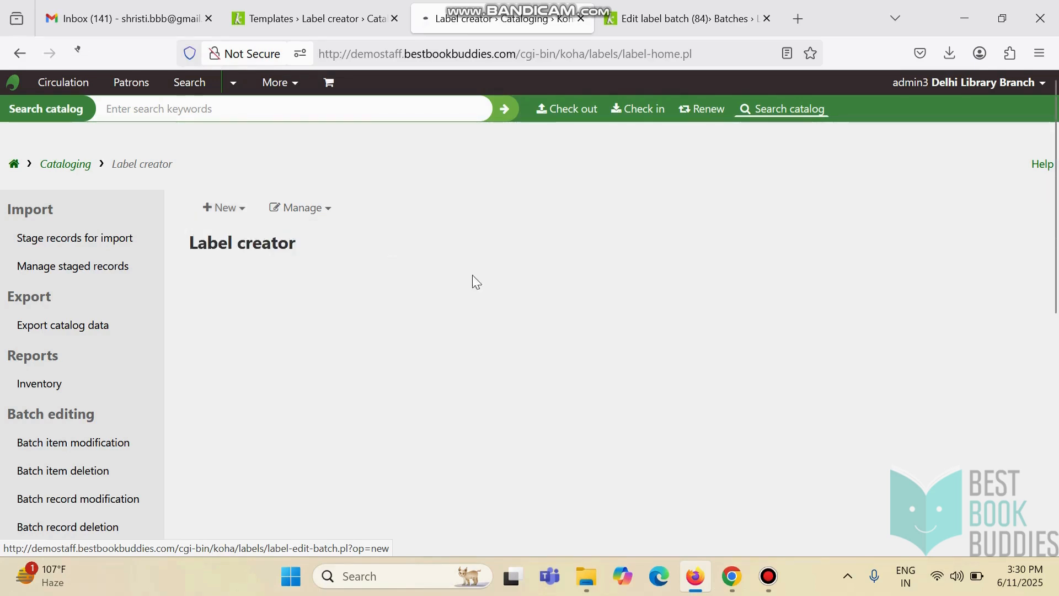
pyautogui.scroll(-2, 539, 350)
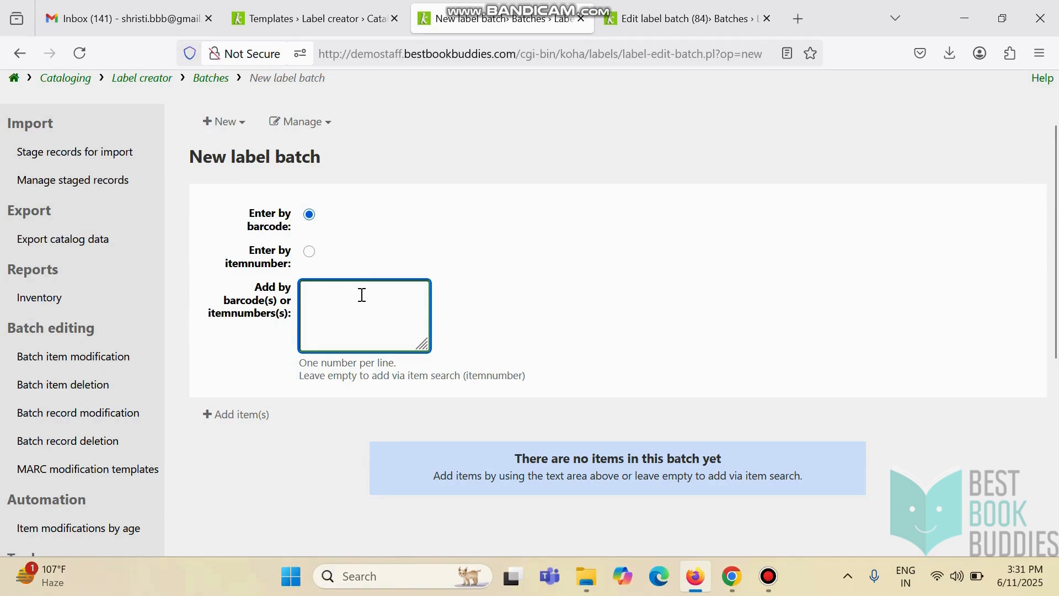
pyautogui.write('1')
pyautogui.click(227, 428)
pyautogui.scroll(-3, 463, 386)
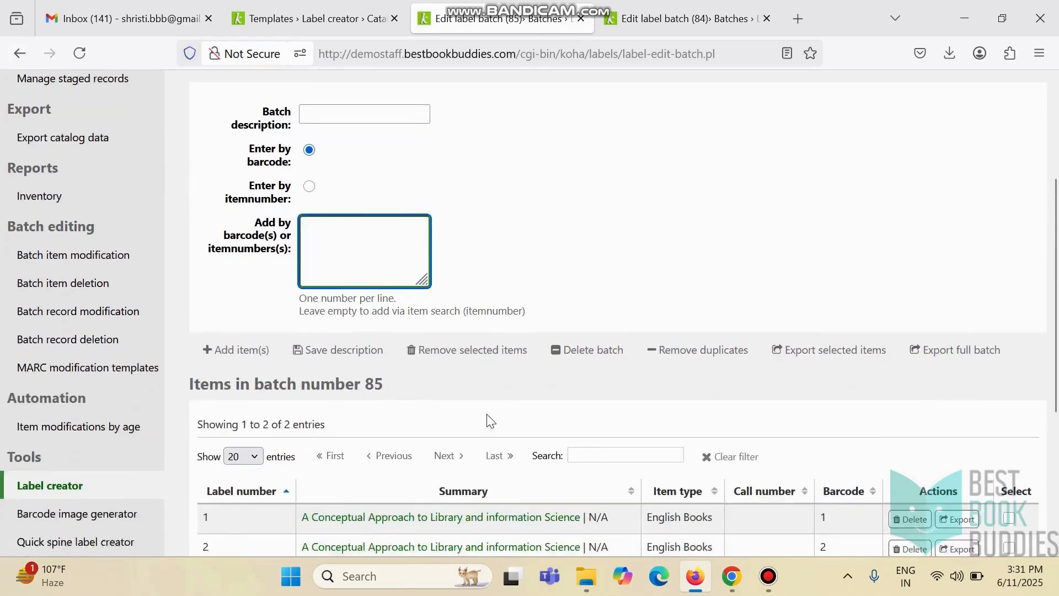
pyautogui.scroll(-1, 486, 415)
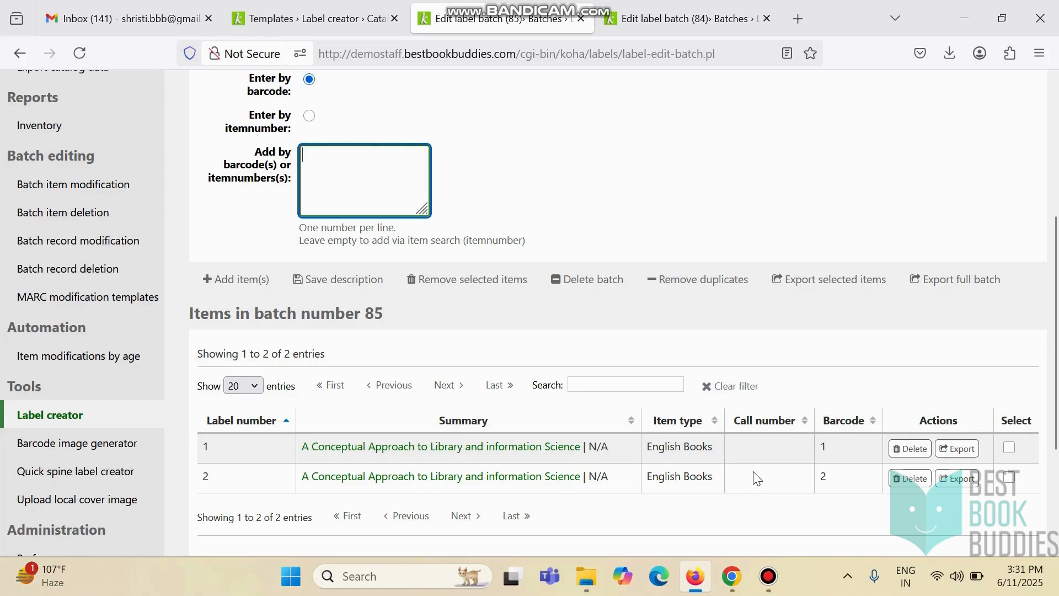
# Export the full label batch using the A4 - 40 Labels template and the DEFAULT layout.
pyautogui.click(1010, 449)
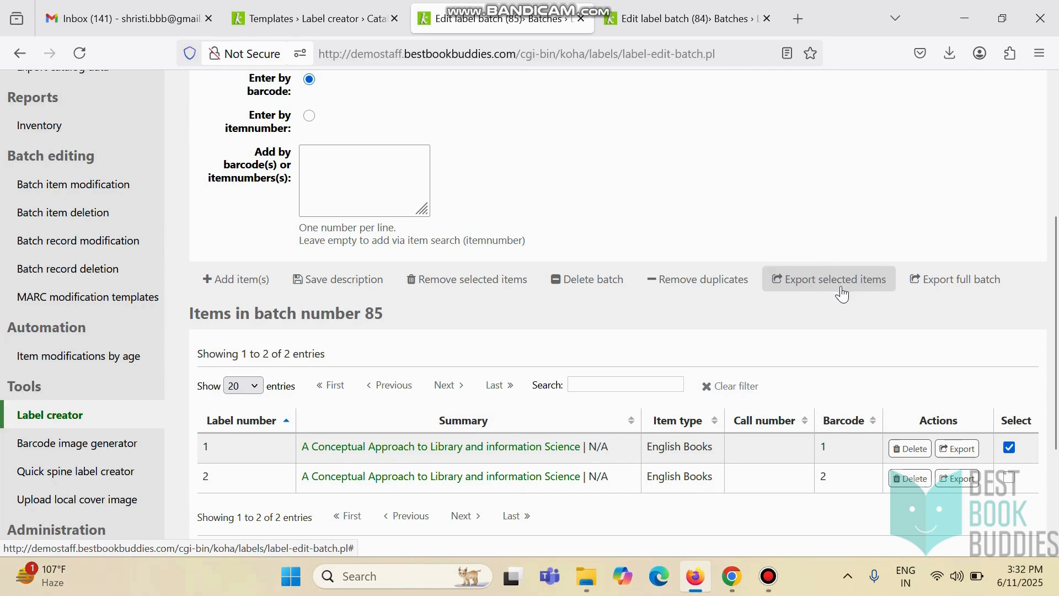
pyautogui.click(1010, 448)
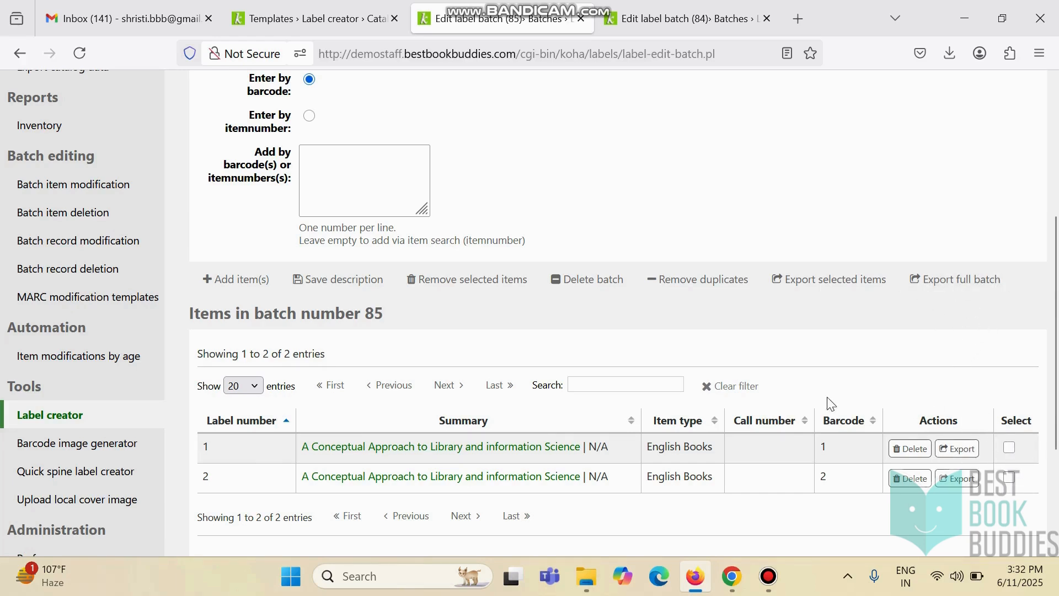
pyautogui.click(954, 283)
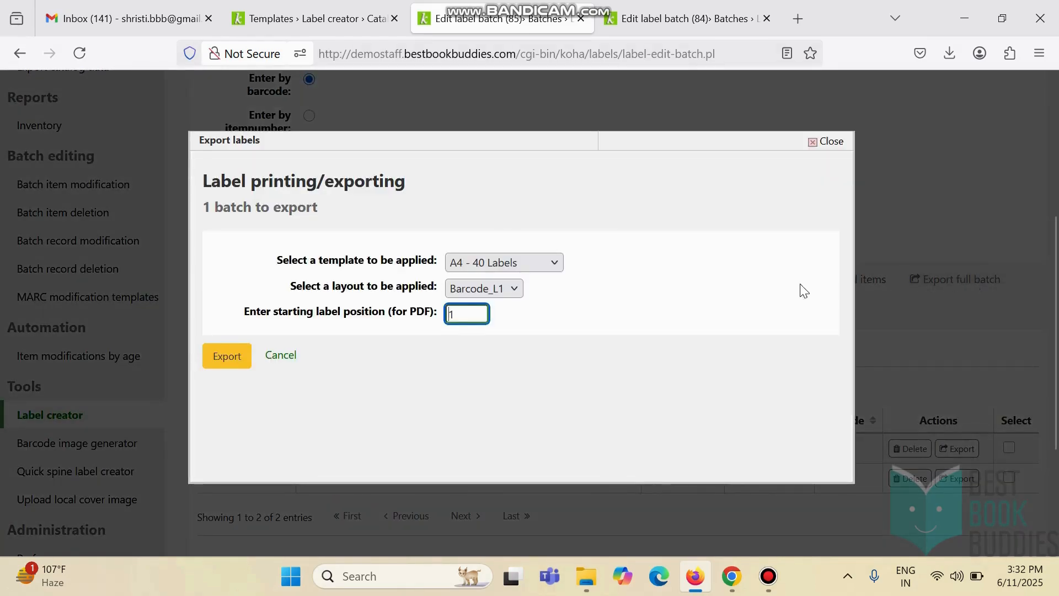
pyautogui.click(532, 265)
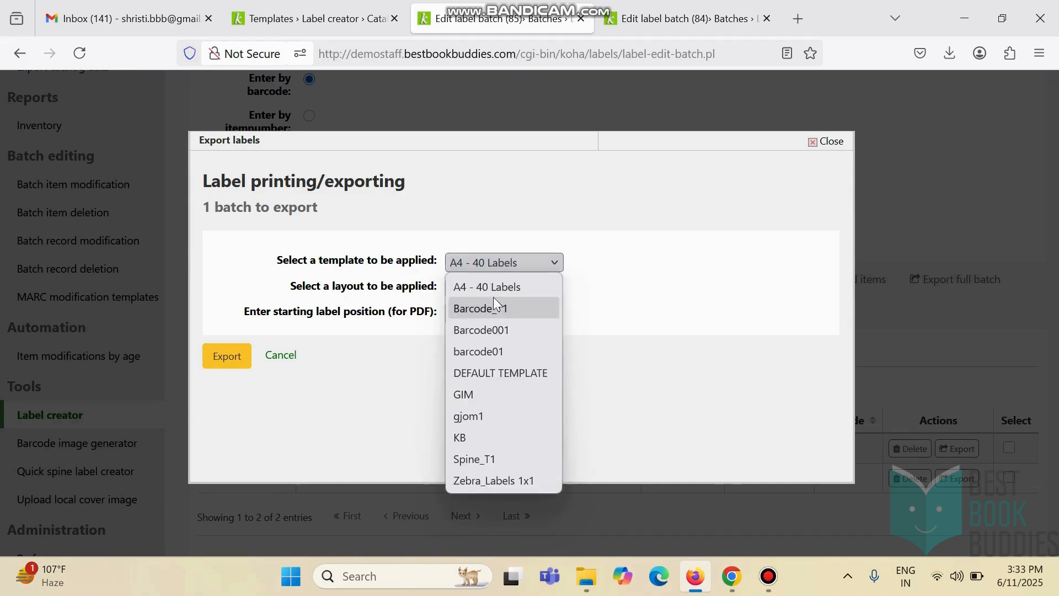
pyautogui.click(497, 288)
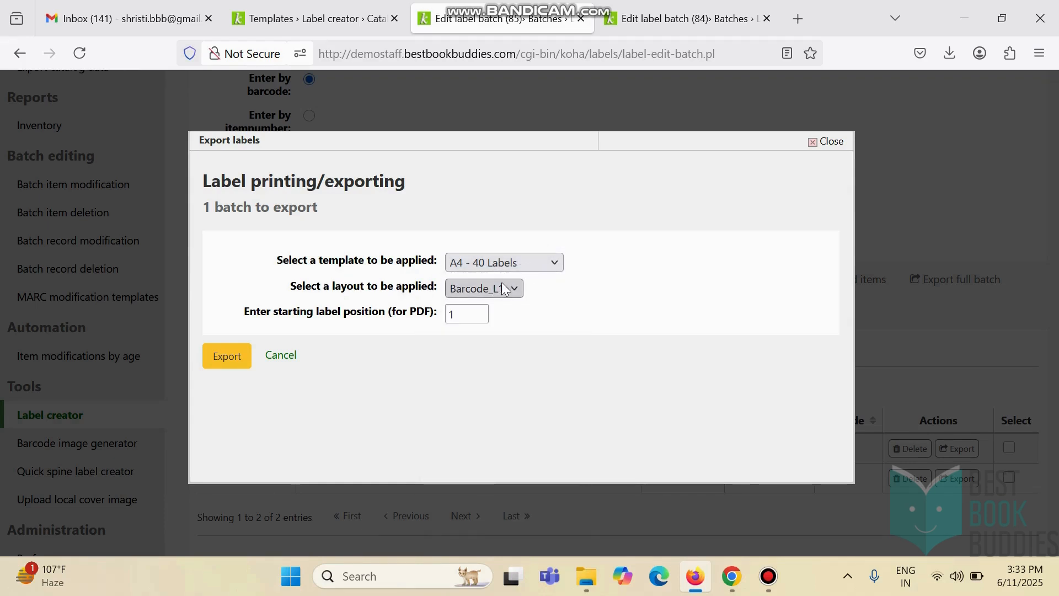
pyautogui.click(496, 289)
pyautogui.click(482, 379)
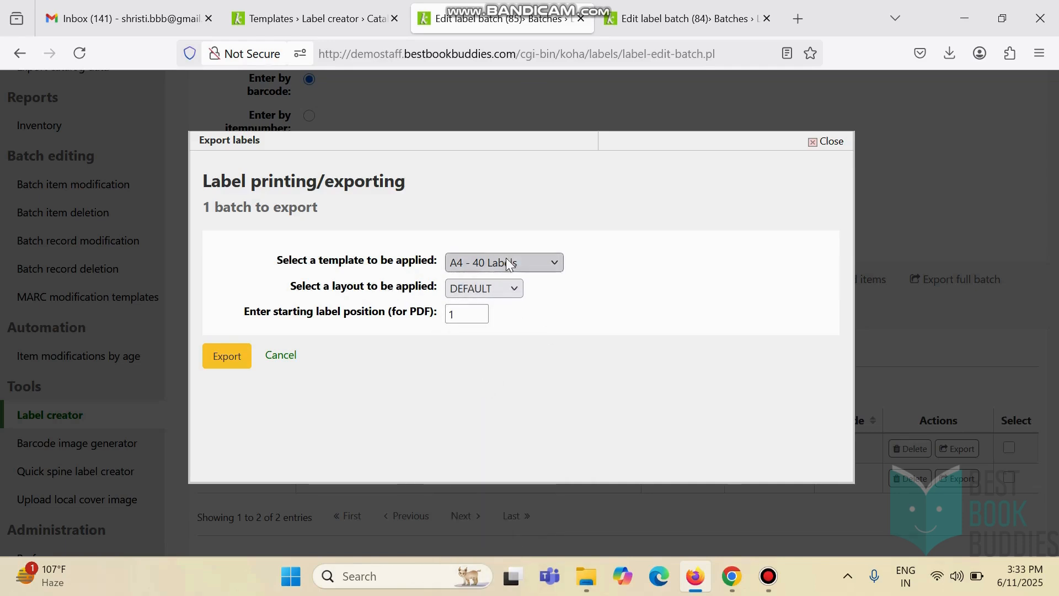
pyautogui.click(235, 358)
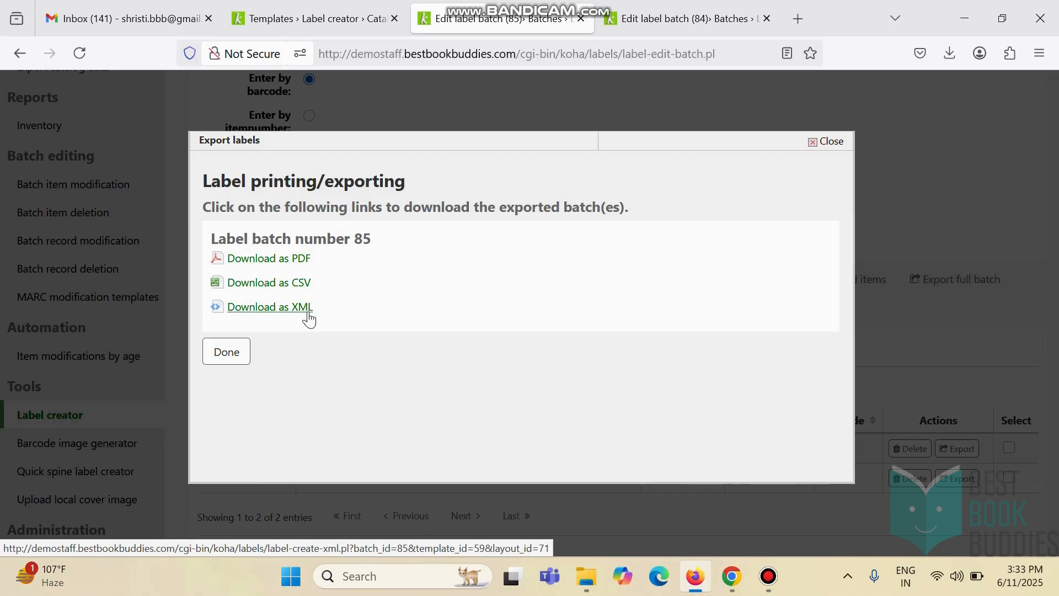
# Download the exported label batch as a PDF and view the barcode labels in it.
pyautogui.click(299, 265)
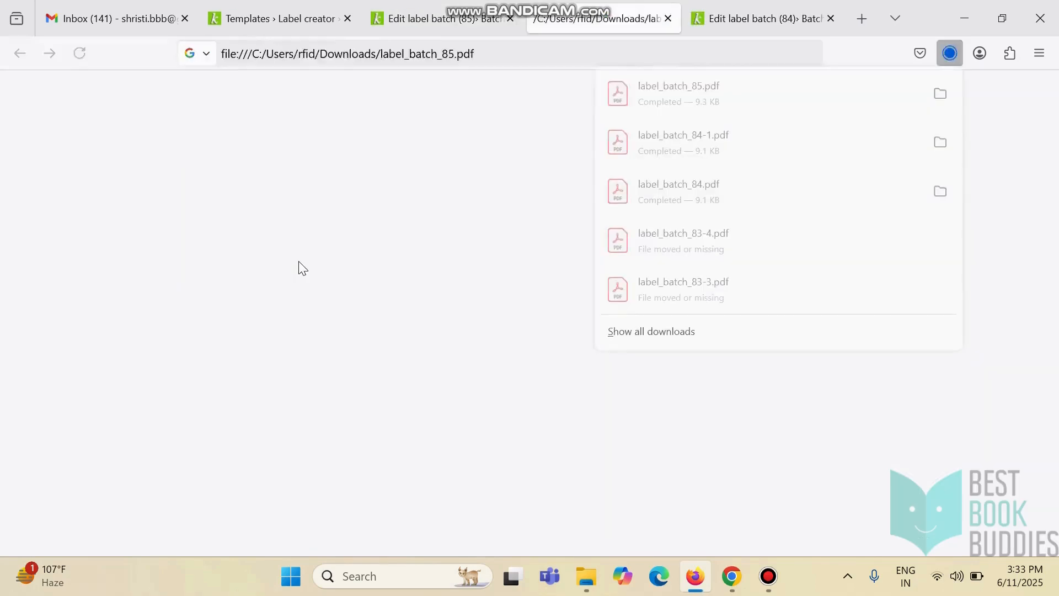
pyautogui.click(354, 327)
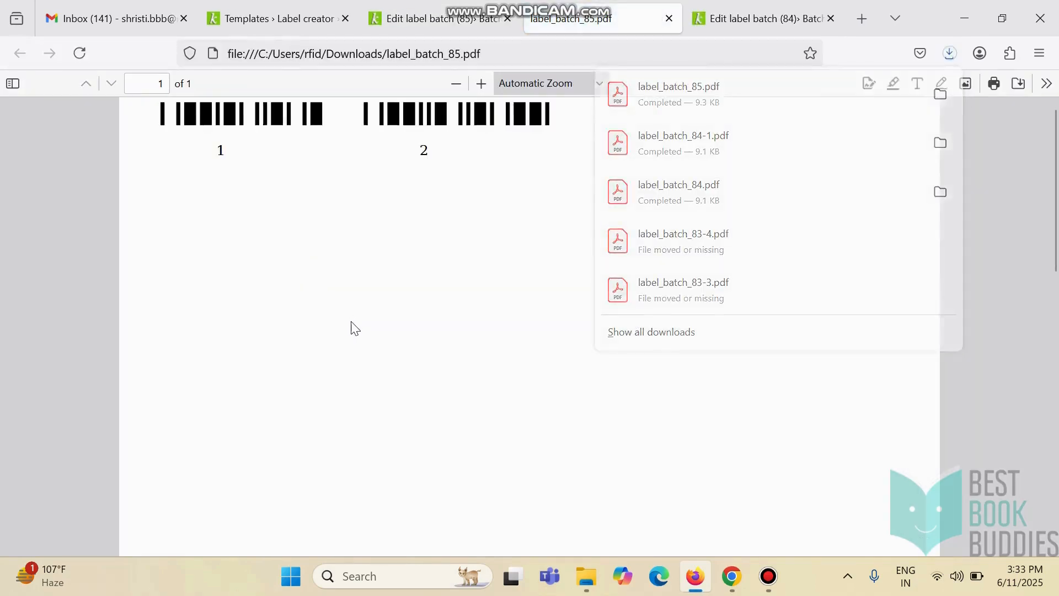
pyautogui.scroll(1, 468, 362)
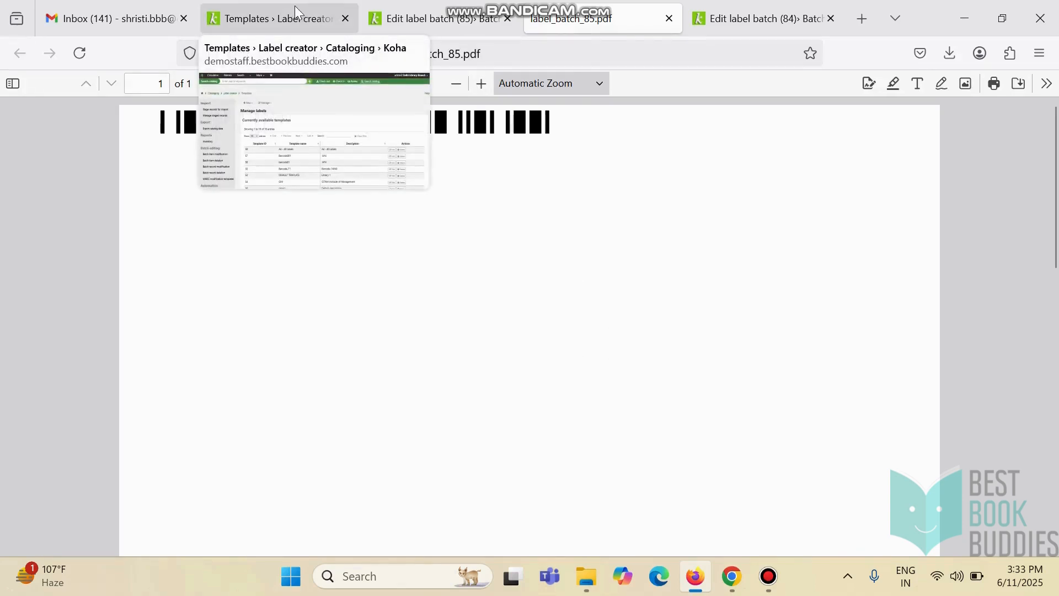
# Go back to the label batch, finish the export dialog and return to the Koha home page.
pyautogui.click(436, 19)
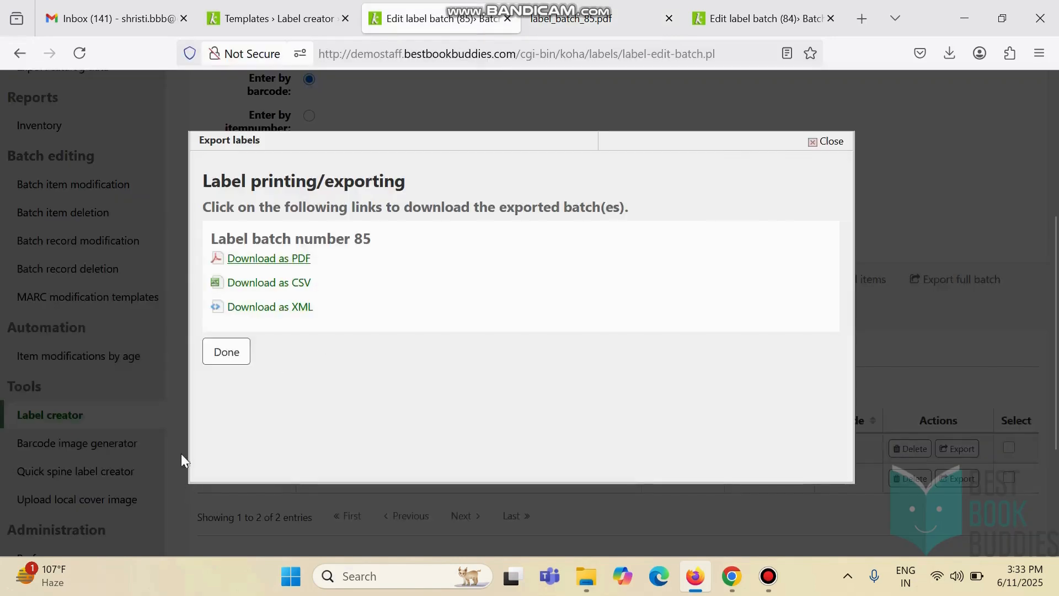
pyautogui.click(233, 359)
pyautogui.scroll(5, 555, 349)
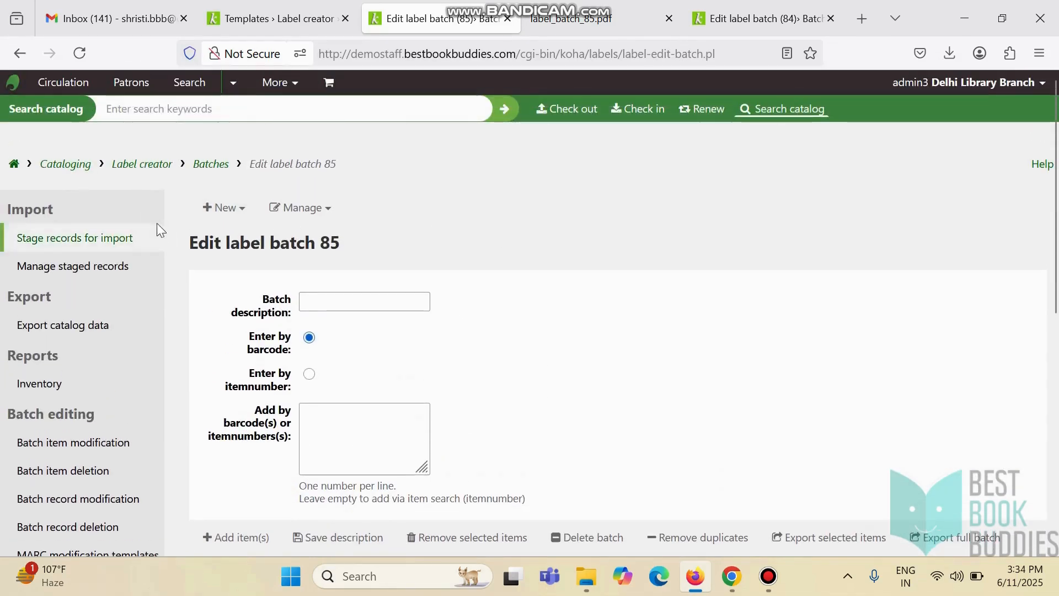
pyautogui.click(127, 175)
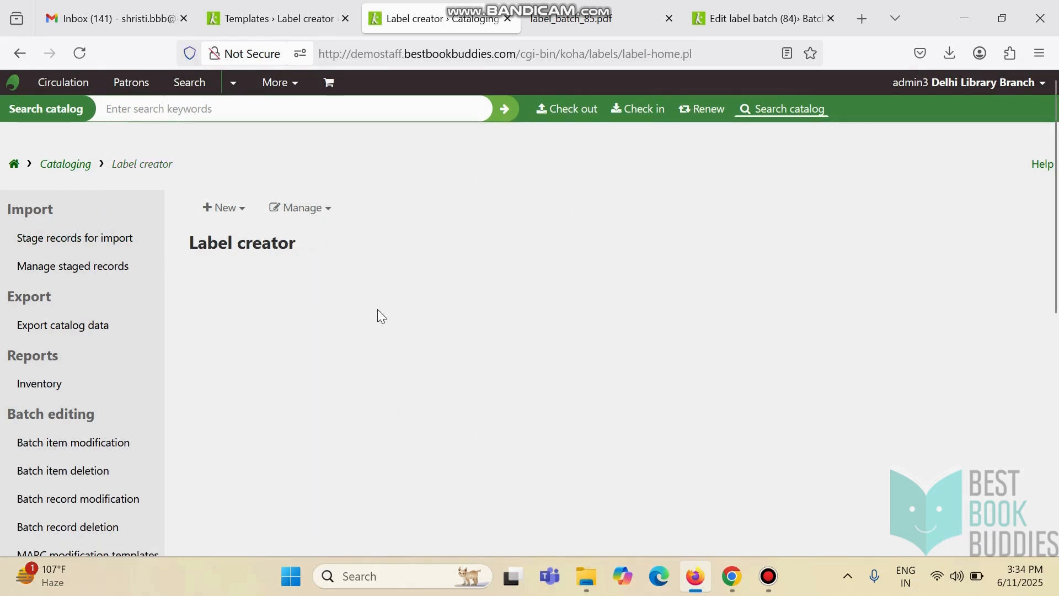
pyautogui.click(57, 165)
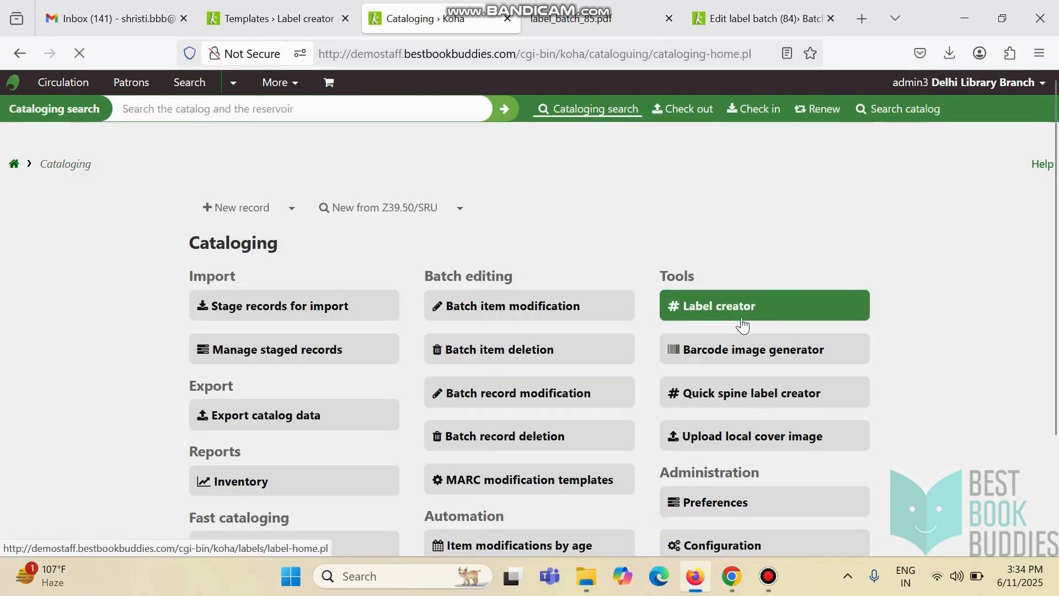
pyautogui.click(14, 165)
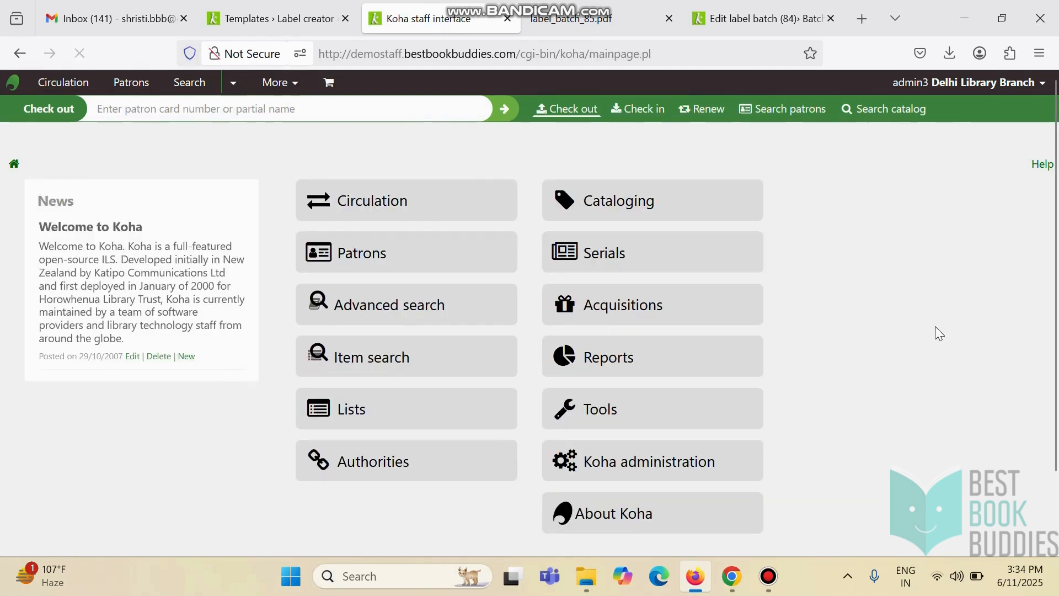